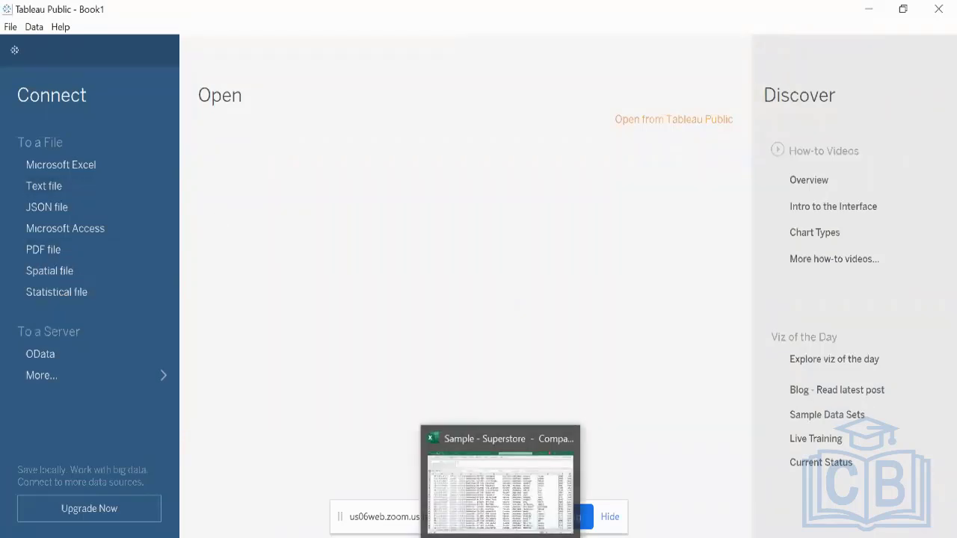
Step: Switch to the Sample - Superstore workbook in Excel and go to the Row ID header cell of the Orders sheet
right_click(494, 537)
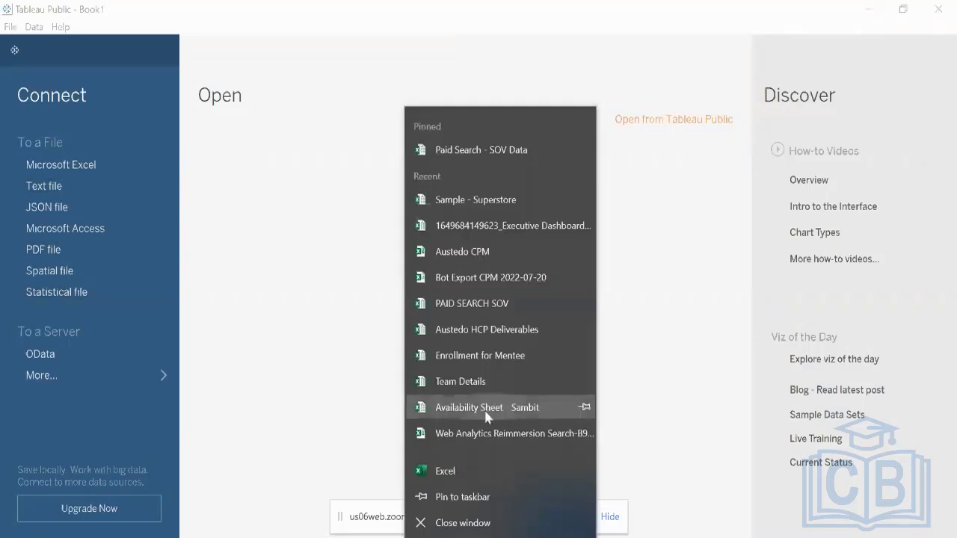
left_click(645, 269)
key("alt+Tab")
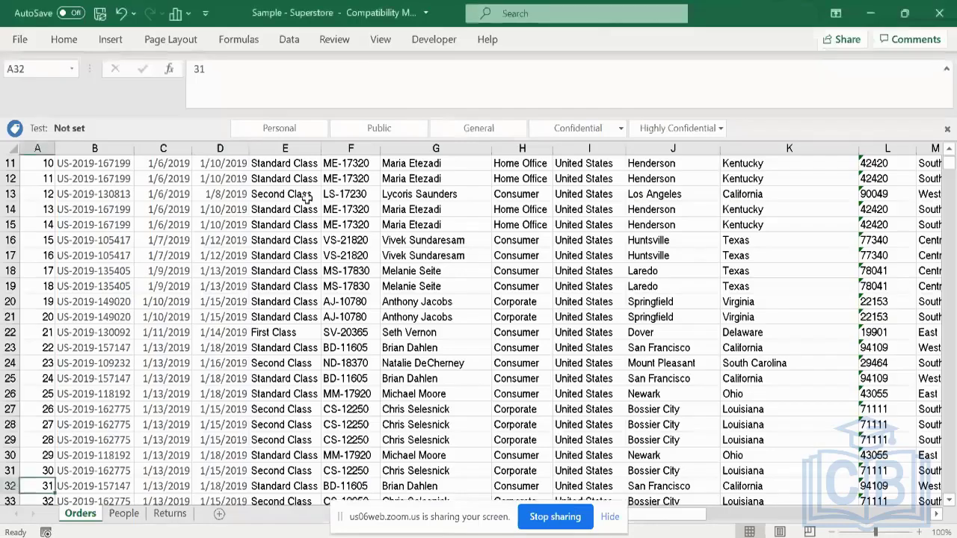
left_click(305, 196)
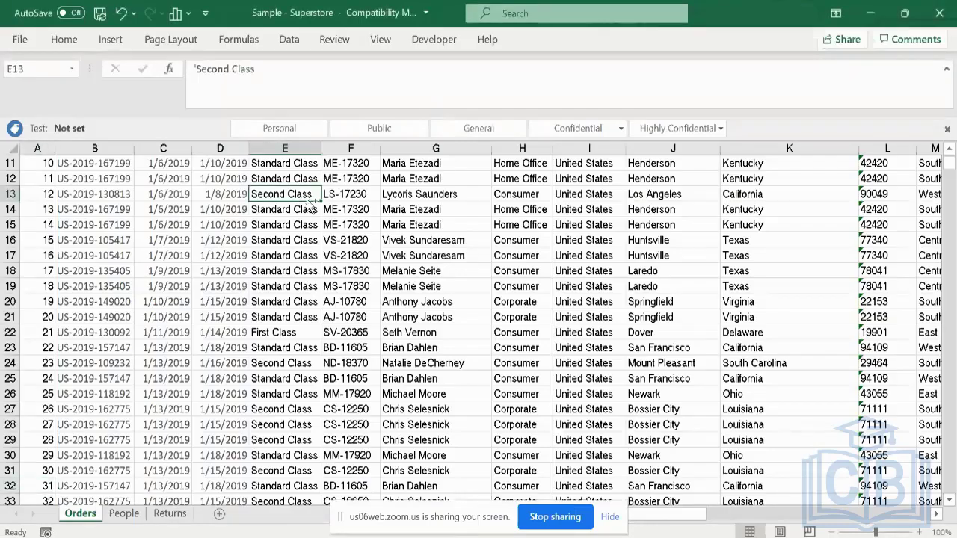
key("ctrl+Up")
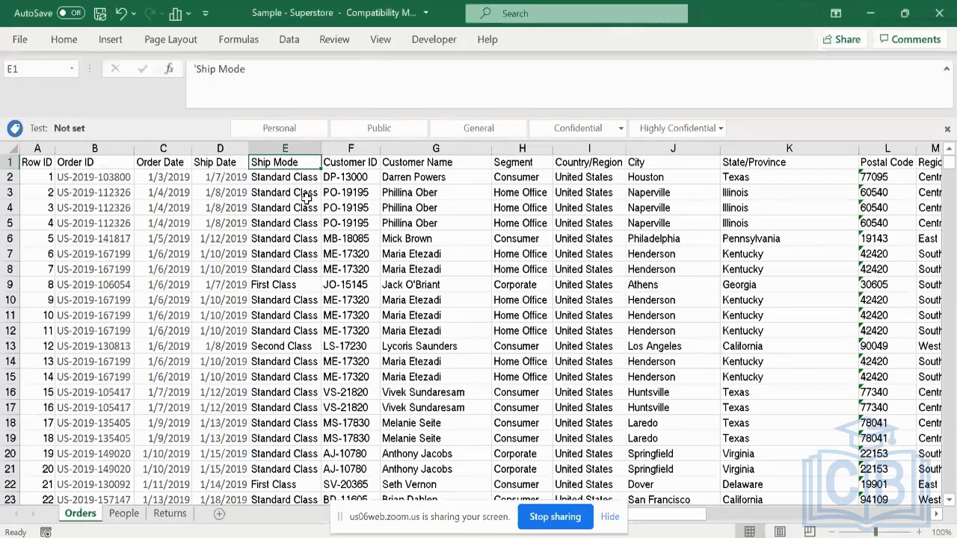
key("Left")
key("Left")
key("Left")
key("Left")
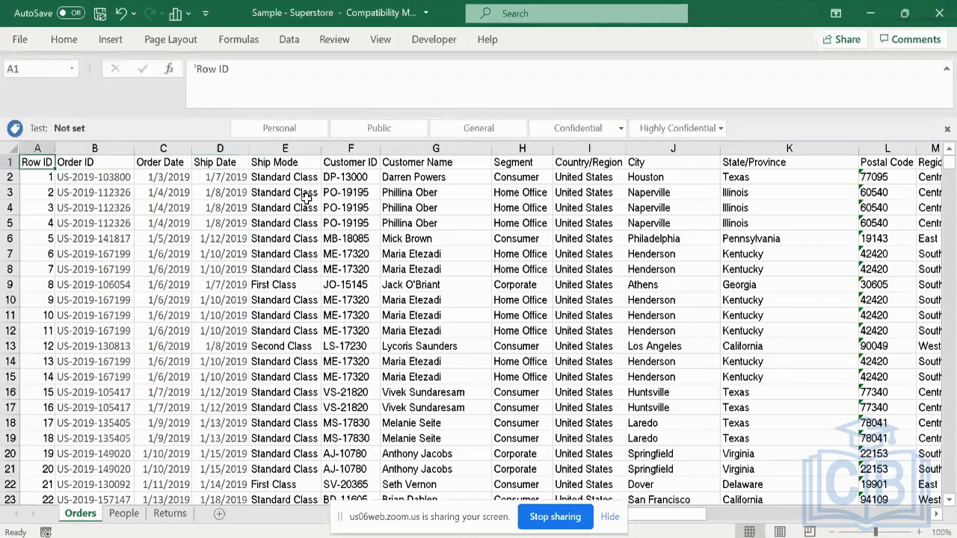
Step: Fill the Orders header cells from Row ID through Product Name with yellow
key("shift+Right")
key("shift+Right")
key("shift+Right")
key("shift+Right")
key("shift+Right")
key("shift+Right")
key("shift+Right")
key("shift+Right")
key("shift+Right")
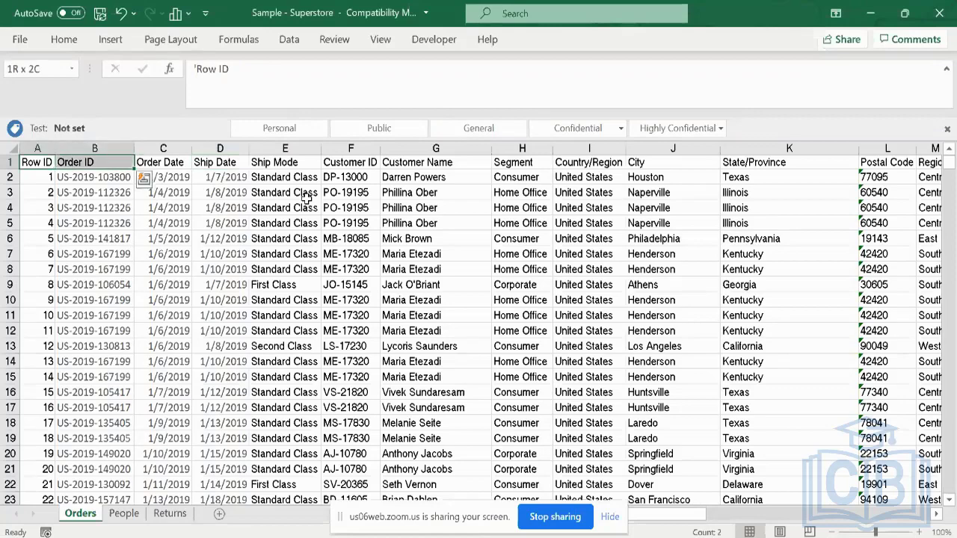
key("shift+Right")
key("shift+Right")
key("shift+Right")
key("shift+Right")
key("shift+Right")
key("shift+Right")
key("shift+Right")
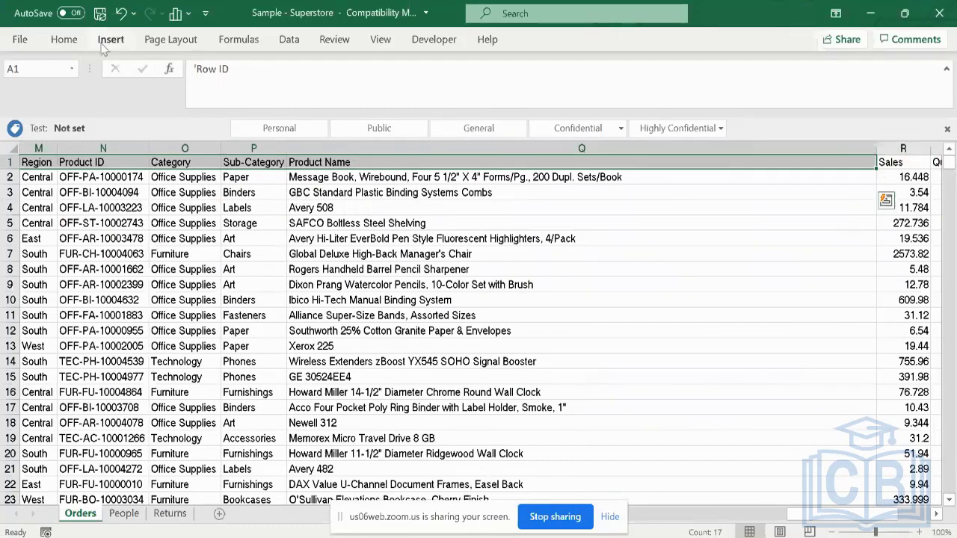
left_click(63, 41)
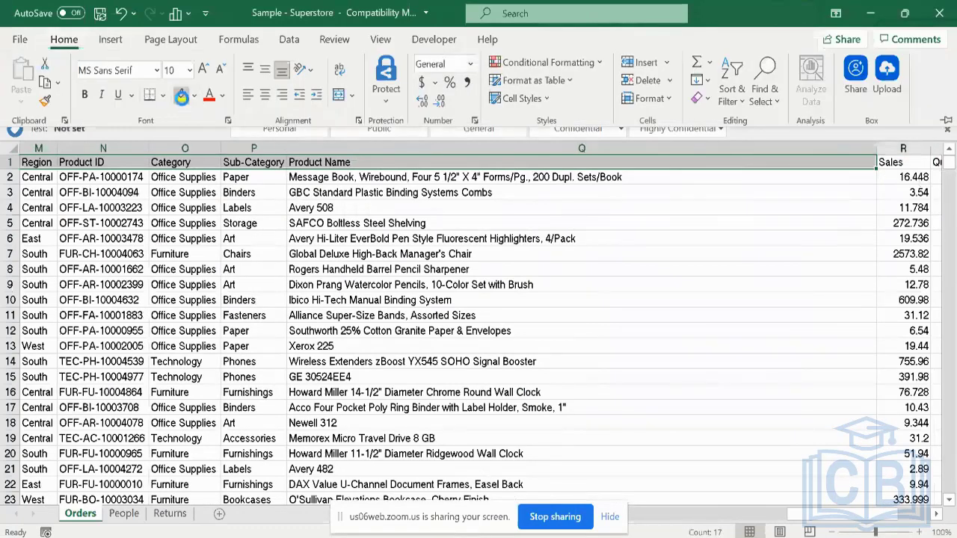
left_click(181, 94)
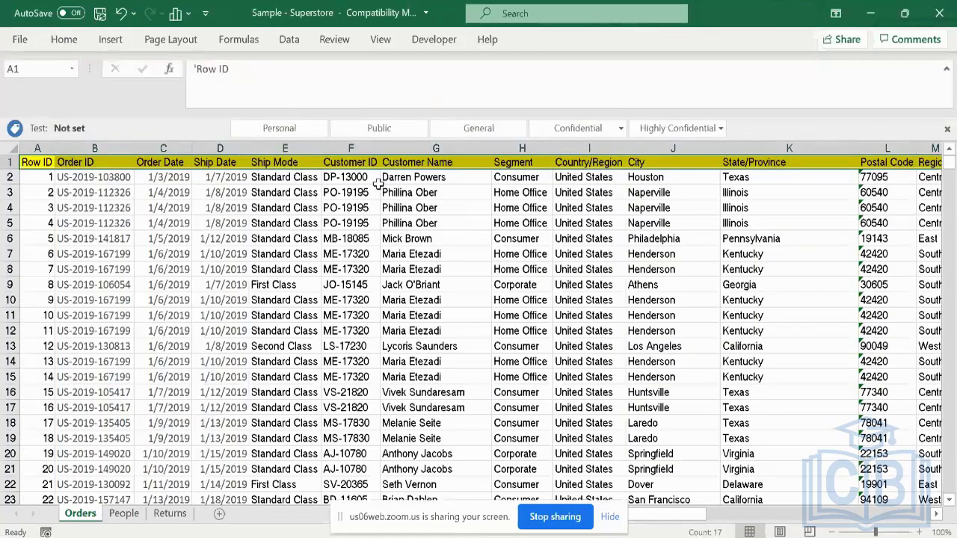
Step: Examine the Orders column headers across the header row, including those after Product Name
key("Right")
key("Right")
key("Right")
key("Right")
key("Right")
key("Right")
key("Right")
key("Right")
key("Right")
key("Right")
key("Right")
key("Right")
key("Right")
key("Right")
key("Right")
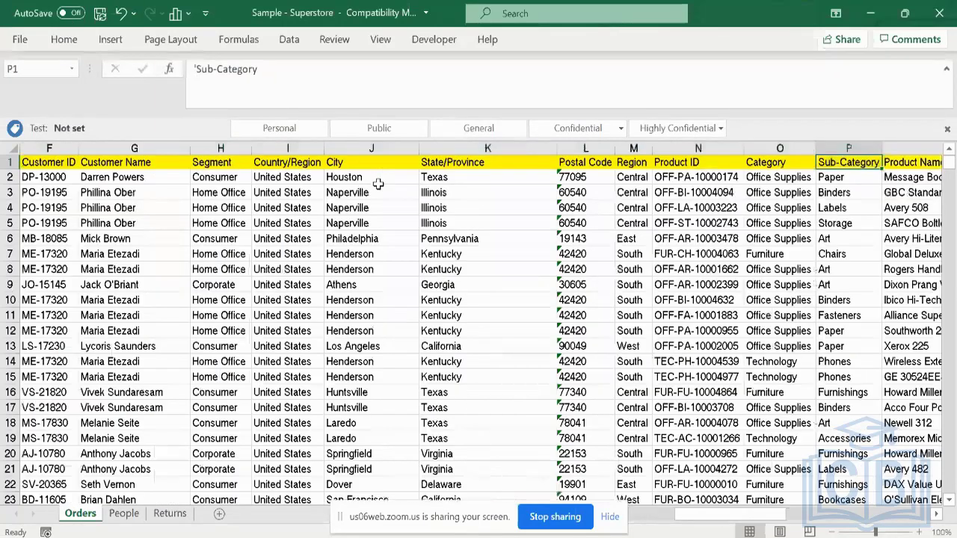
key("Right")
key("Right")
key("Right")
key("Right")
key("Right")
key("Right")
key("Right")
key("Right")
key("Right")
key("Right")
key("Right")
key("Left")
key("Left")
key("Left")
key("Left")
key("Left")
key("Left")
key("Left")
key("Left")
key("Left")
key("Left")
key("Left")
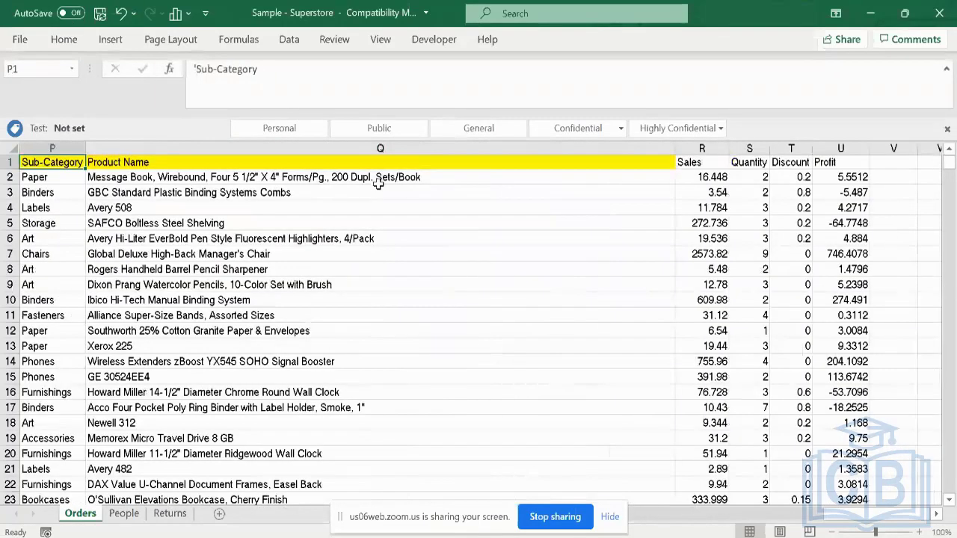
Step: Fill the Sales, Quantity, Discount and Profit header cells with green
key("Right")
key("Right")
key("Right")
key("Left")
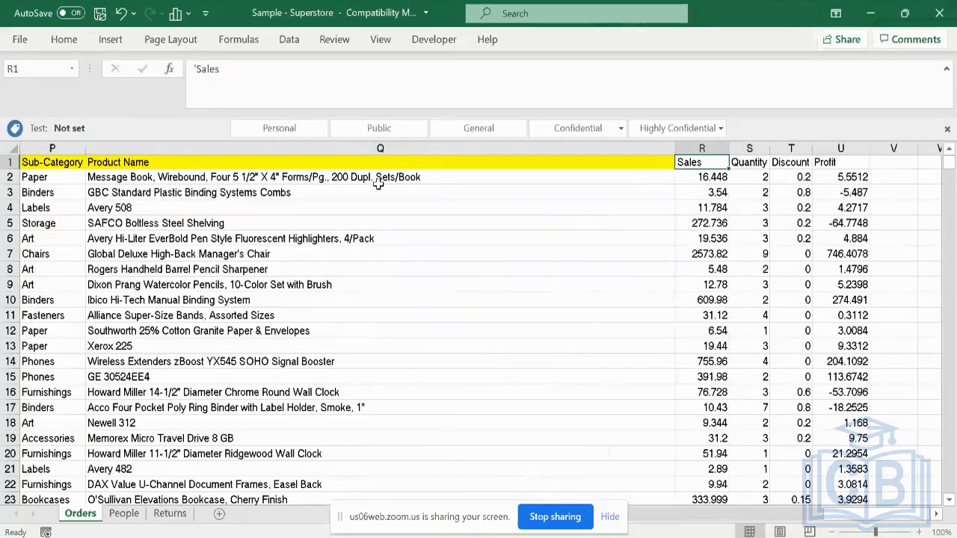
key("shift+Right")
key("shift+Right")
key("shift+Right")
left_click(63, 40)
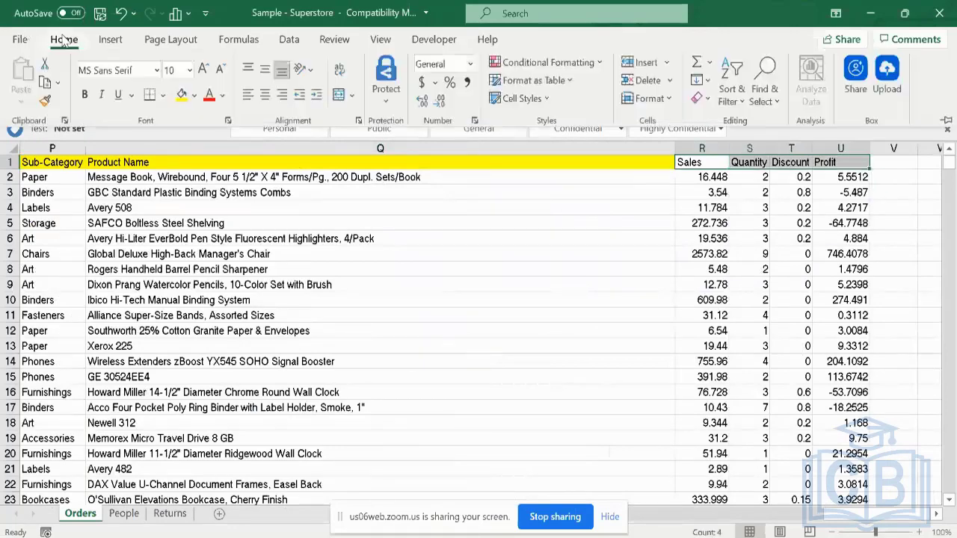
left_click(193, 95)
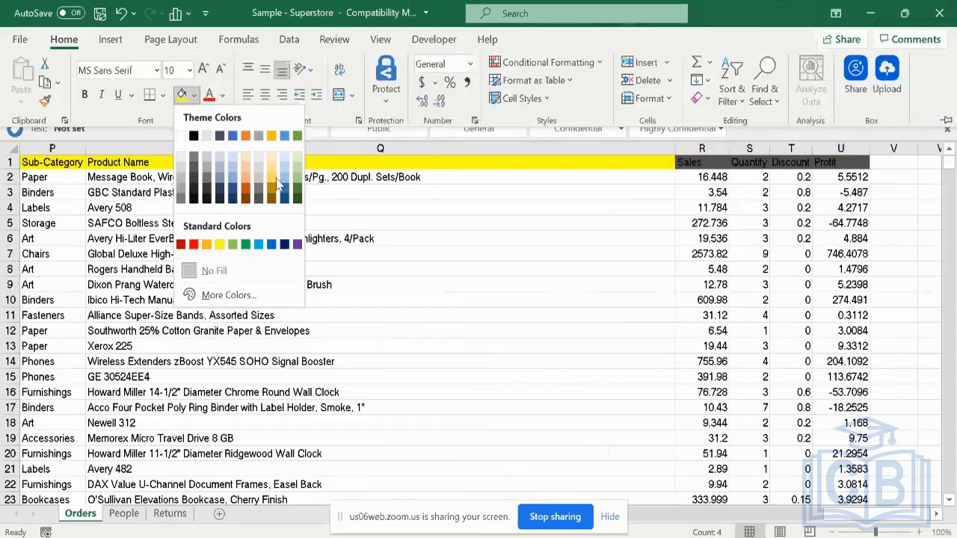
left_click(301, 186)
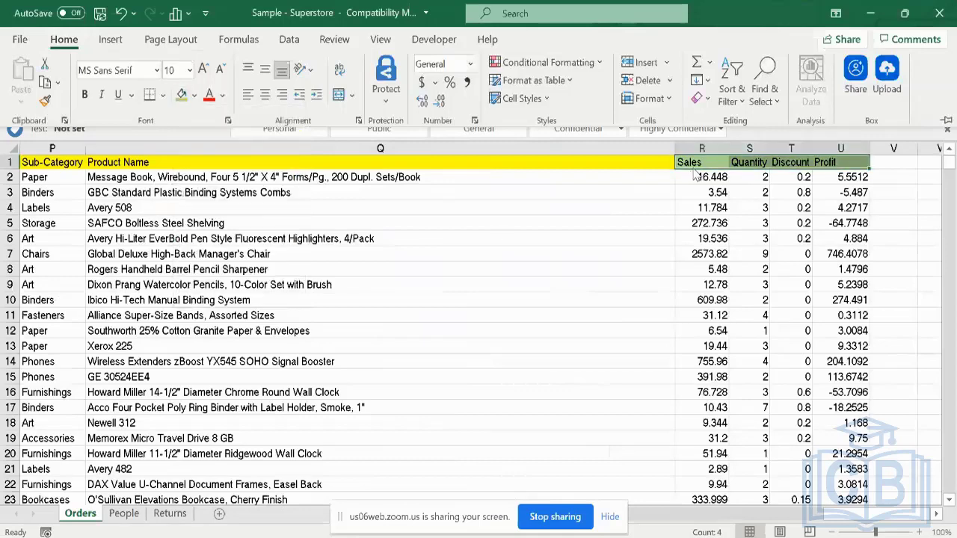
Step: Compare the green measure headers with the yellow dimension headers along the Orders header row
key("Left")
key("Right")
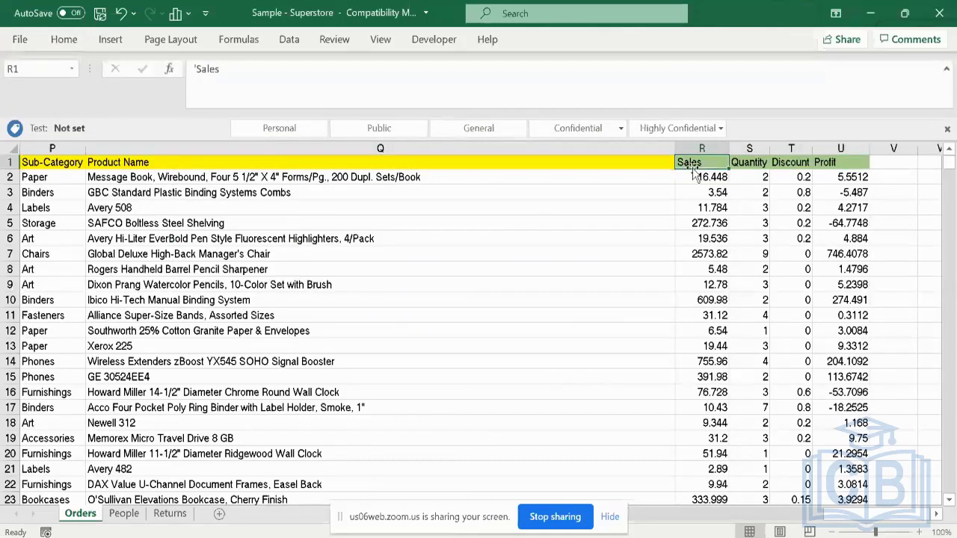
key("Right")
key("Right")
key("Right")
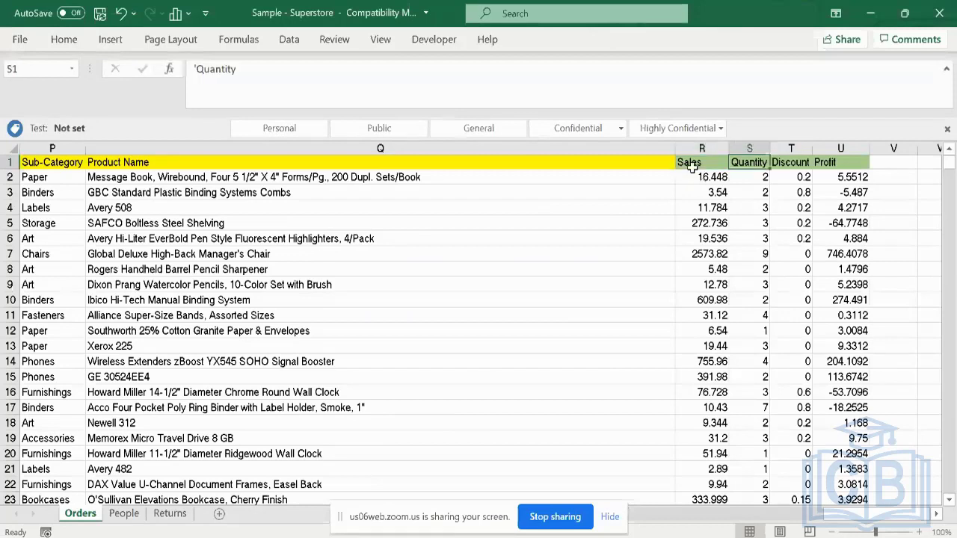
key("Left")
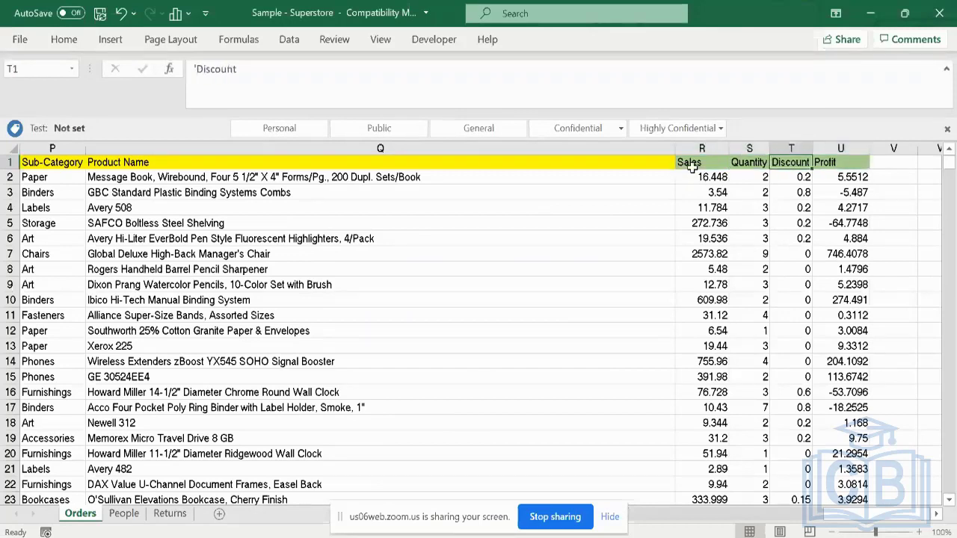
key("Left")
key("Left")
key("Left")
key("Left")
key("Left")
key("Left")
key("Left")
key("Left")
key("Left")
key("Left")
key("Left")
key("Left")
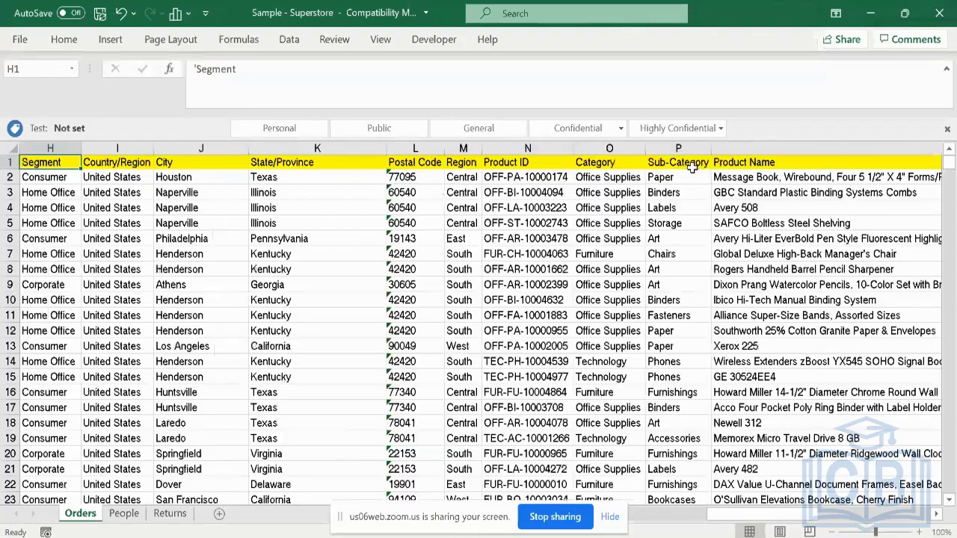
key("Right")
key("Right")
key("Right")
key("Right")
key("Right")
key("Right")
key("Right")
key("Right")
key("Right")
key("Right")
key("Right")
key("Right")
key("Right")
key("Right")
key("Right")
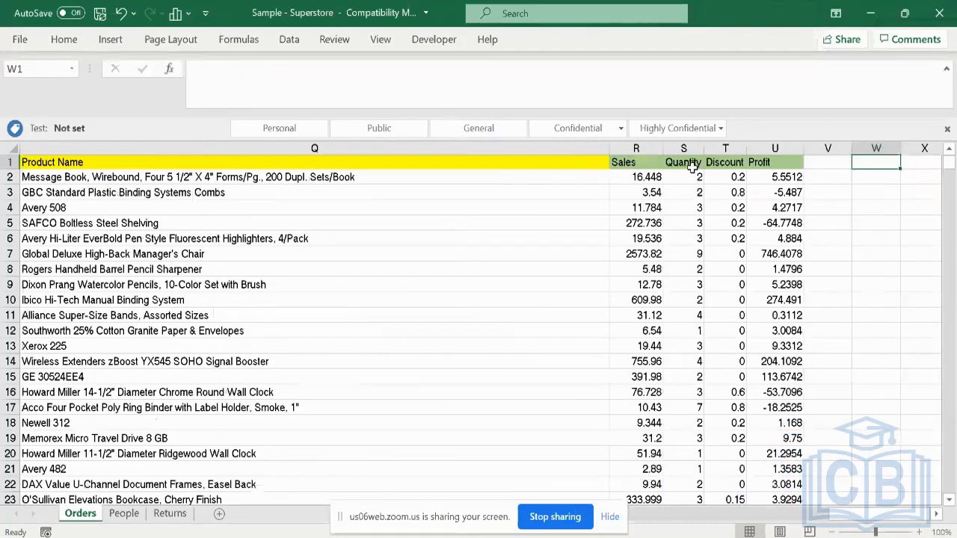
key("Left")
key("Left")
key("Left")
key("Left")
key("Left")
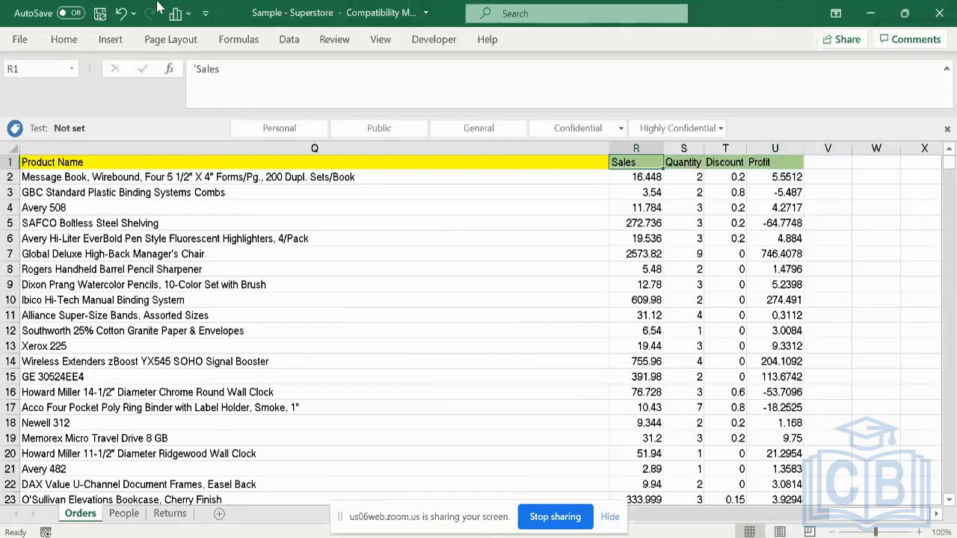
Step: Save the Superstore workbook and return to Tableau Public
left_click(100, 13)
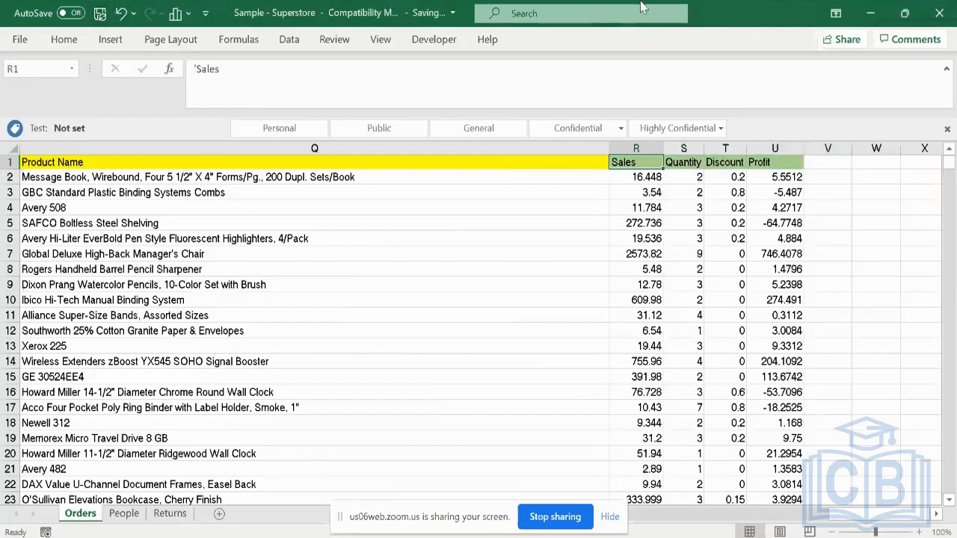
left_click(873, 11)
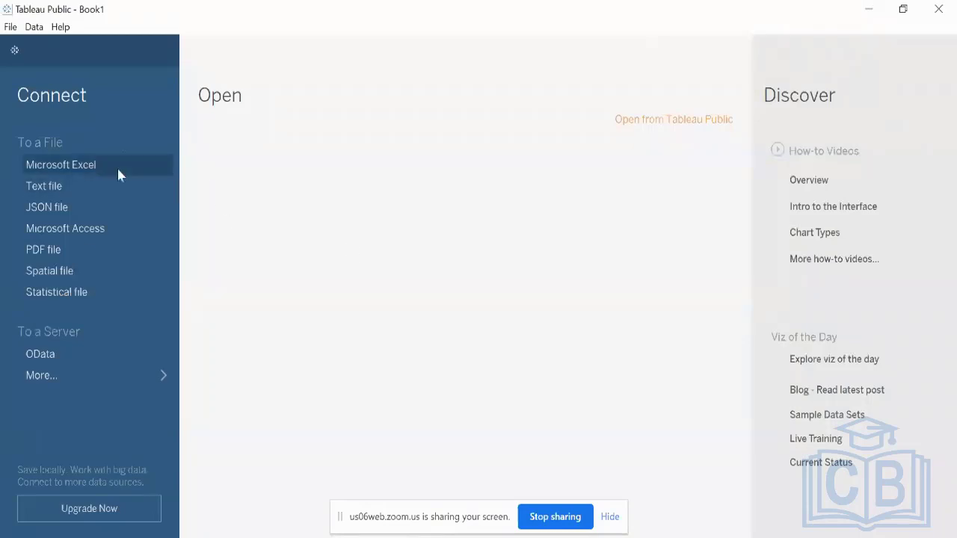
Step: Connect to the Sample - Superstore Excel workbook on the Desktop as the data source
left_click(87, 166)
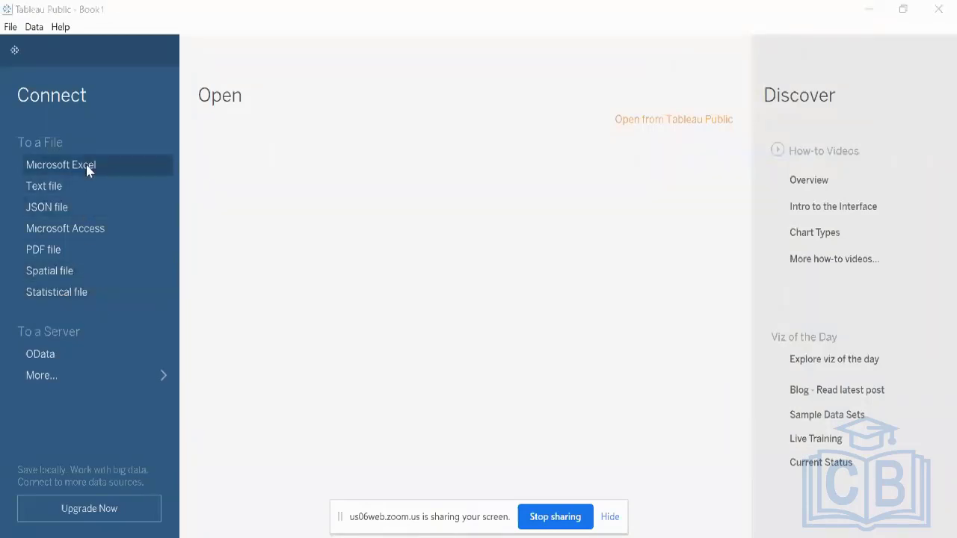
scroll(243, 299, "down", 3)
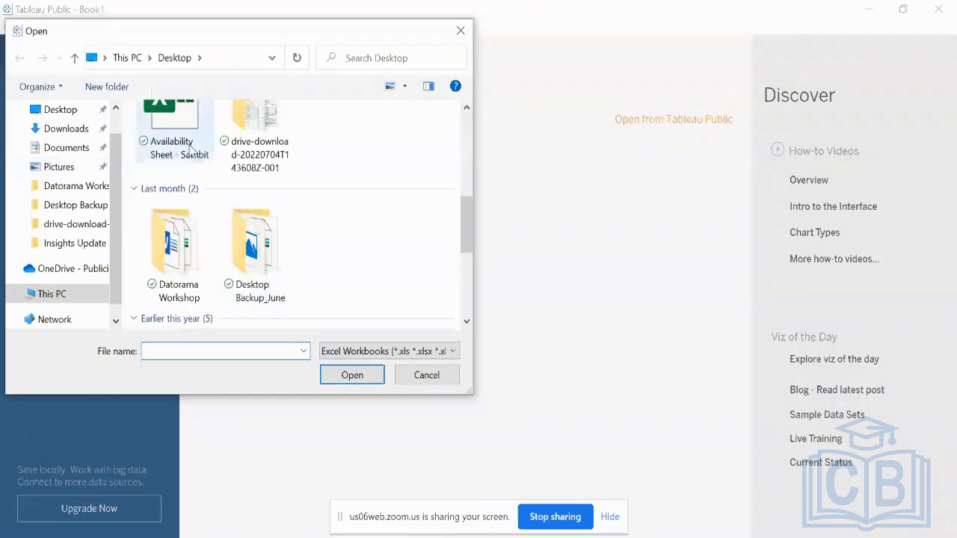
scroll(190, 150, "up", 3)
double_click(186, 205)
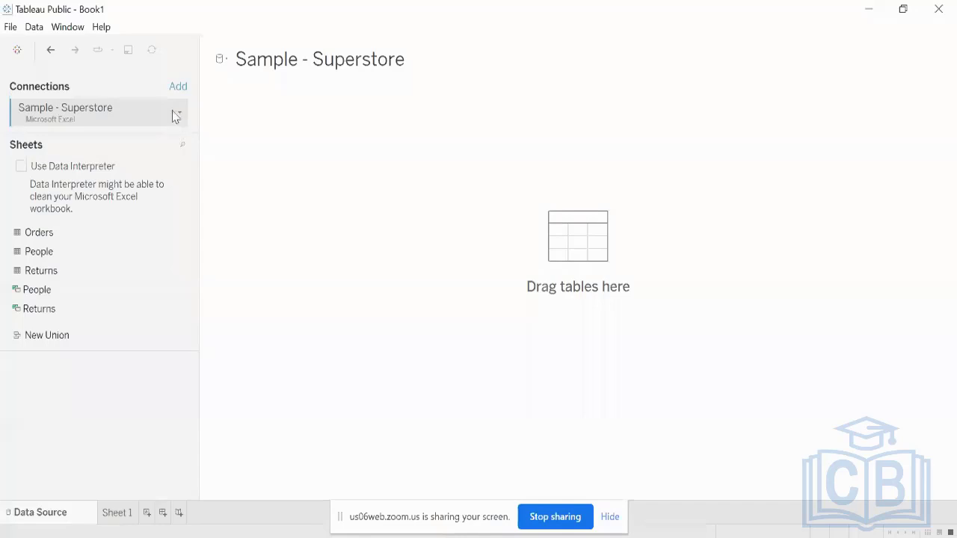
Step: Look through the People and Returns sheets of the workbook in Excel, and return to Tableau Public from the Orders sheet
key("alt+Tab")
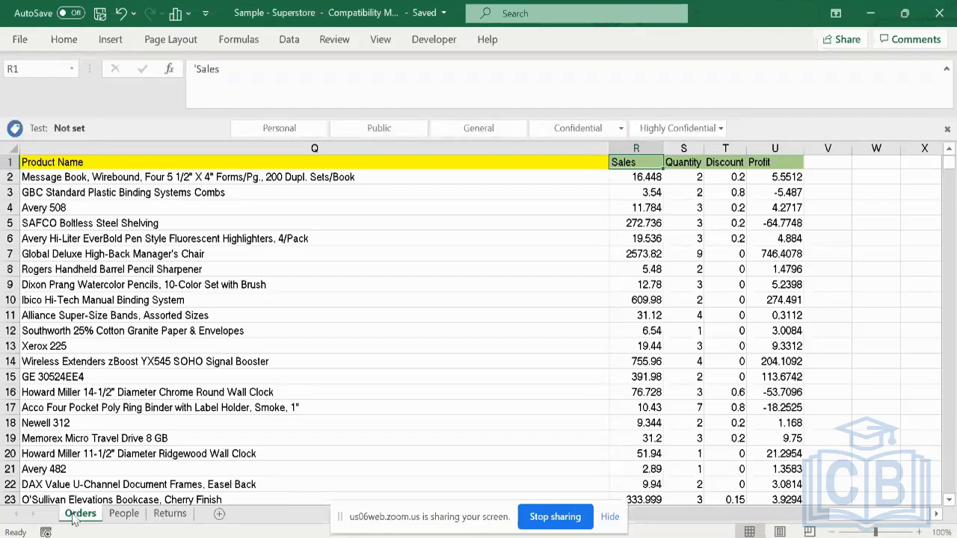
left_click(124, 515)
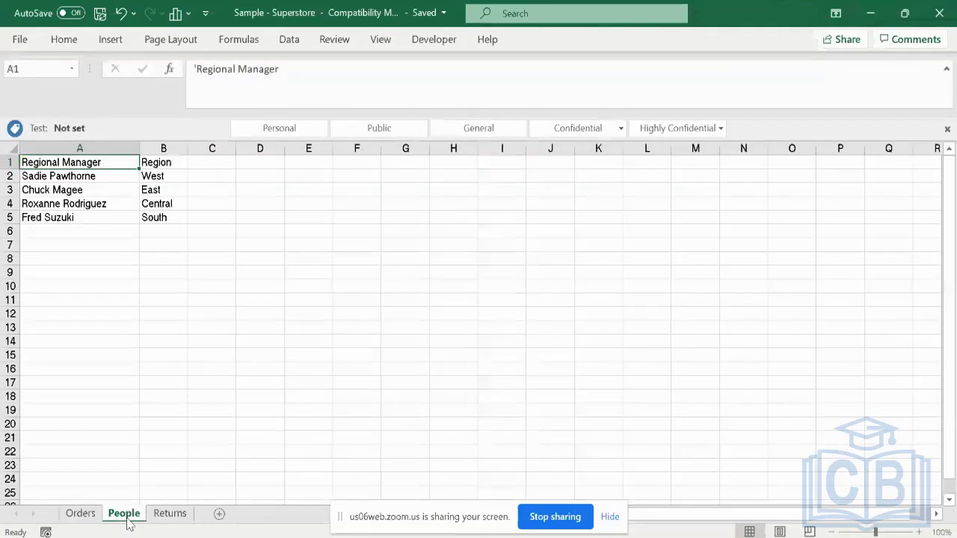
left_click(171, 515)
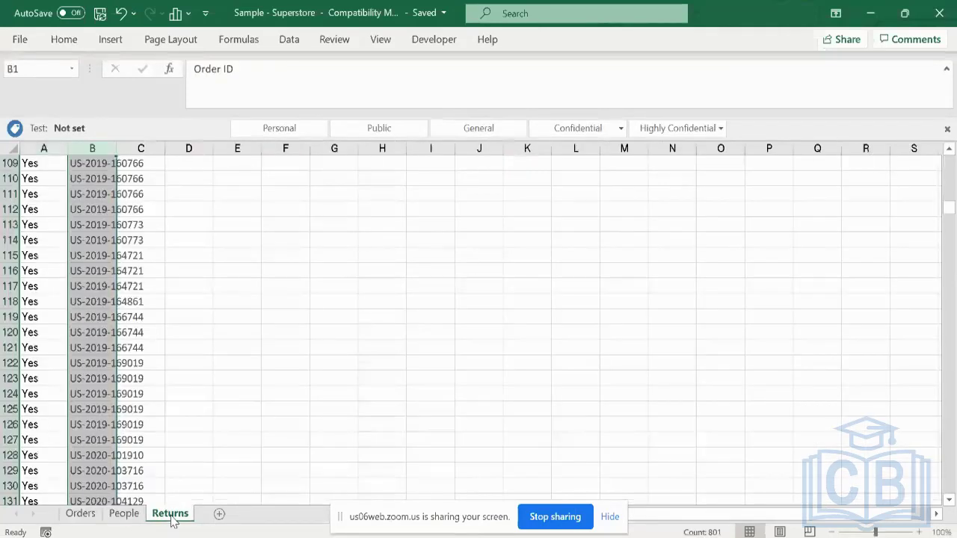
left_click(82, 514)
key("alt+Tab")
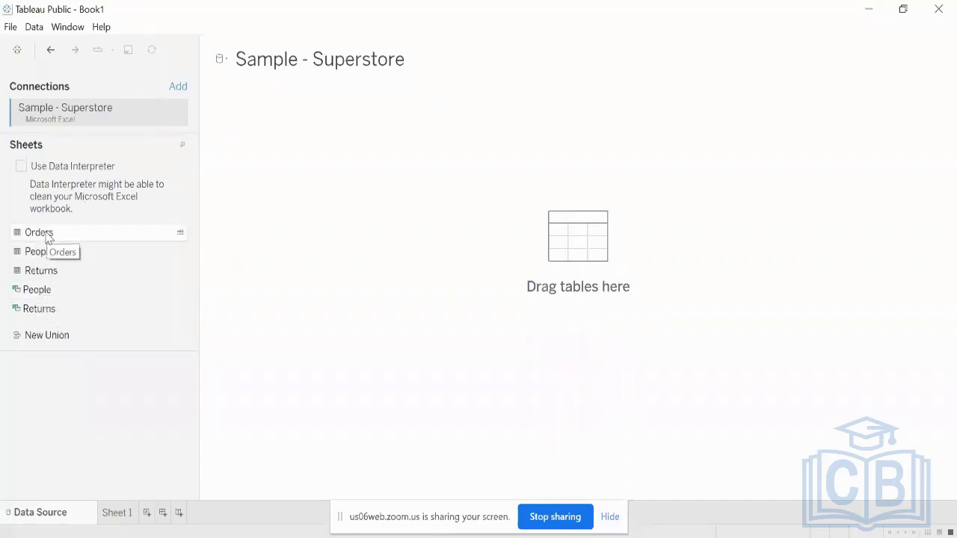
Step: Add the Orders table to the data source canvas
left_click_drag(46, 234, 281, 97)
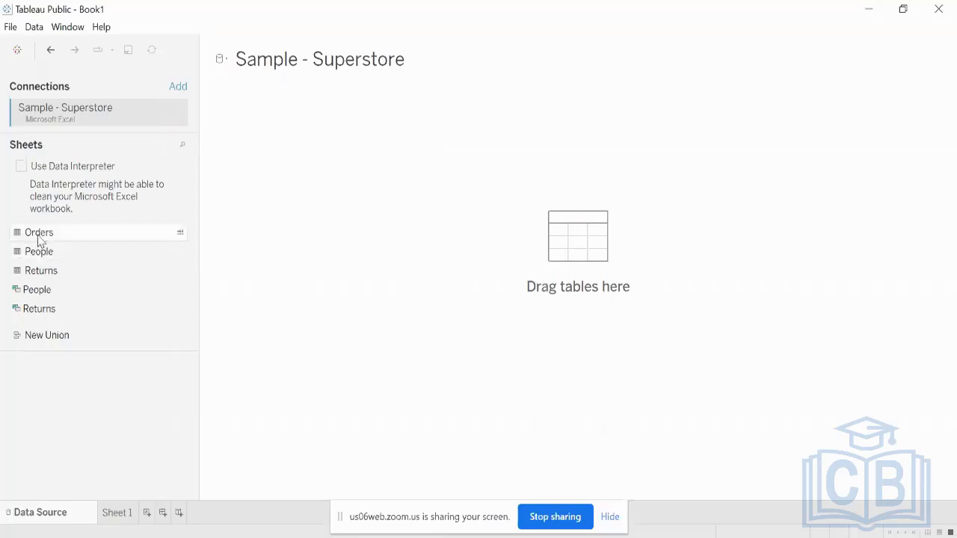
left_click_drag(40, 238, 561, 235)
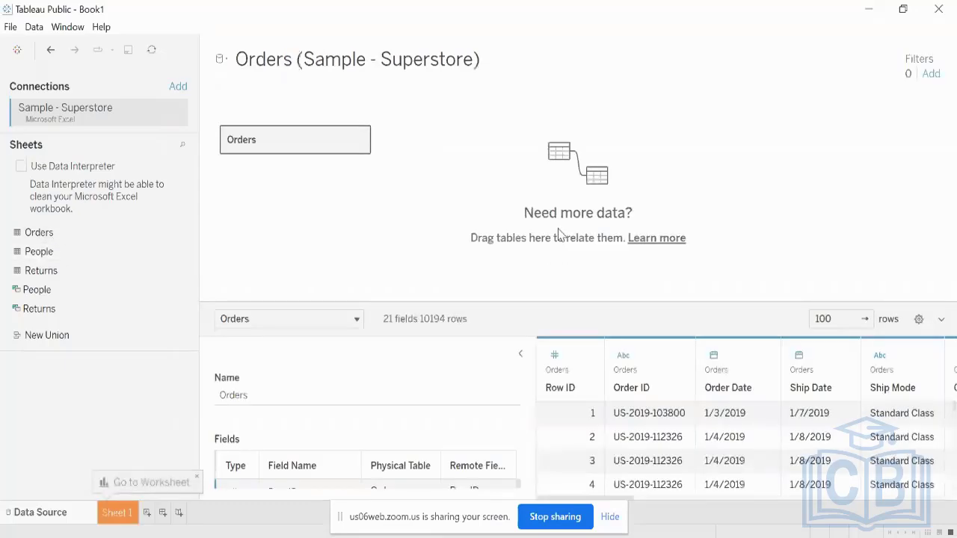
Step: Collapse the table details and enlarge the Orders data preview, hiding the screen-sharing notice
left_click(522, 355)
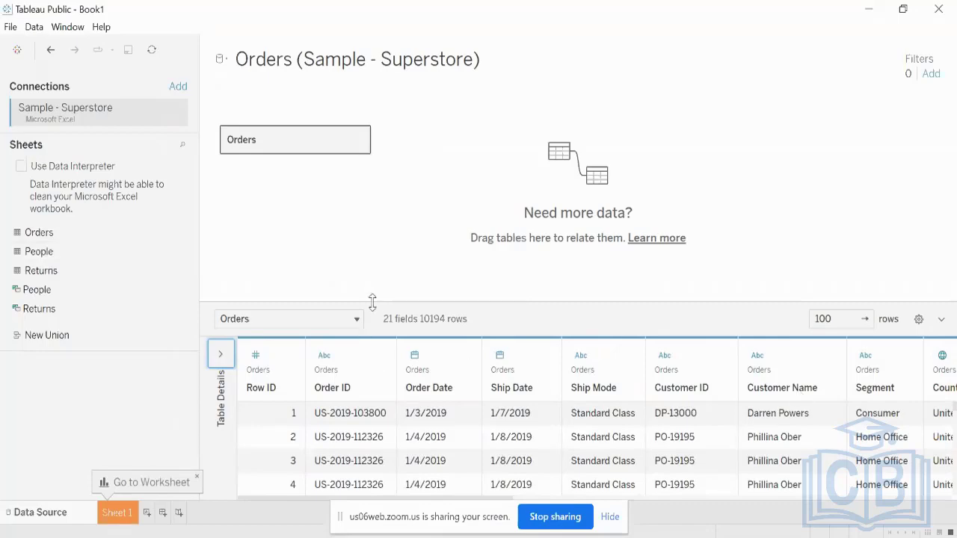
left_click_drag(372, 300, 416, 139)
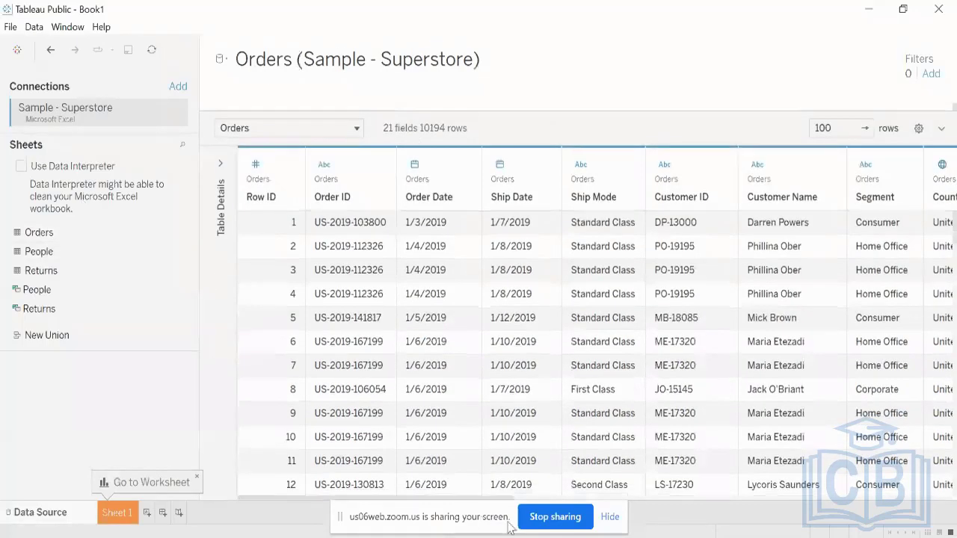
left_click(610, 516)
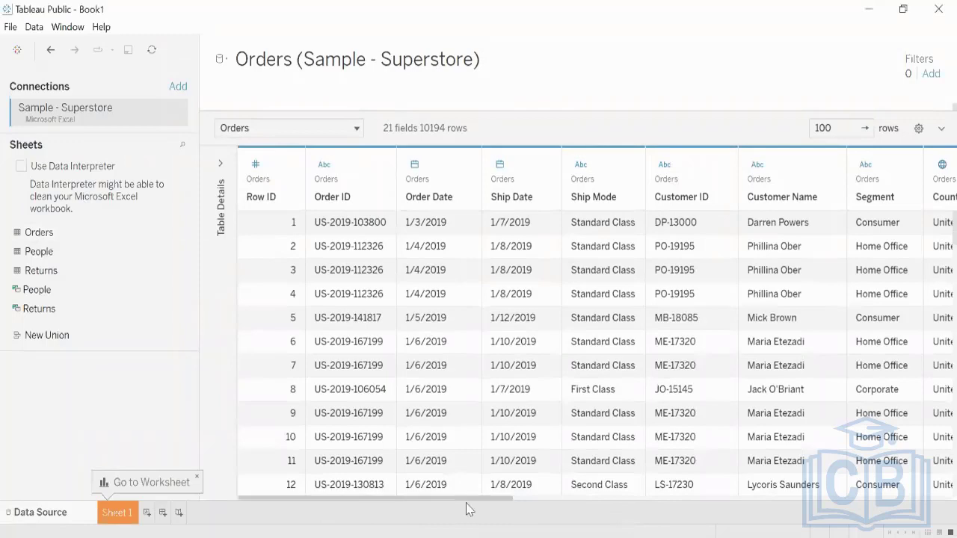
Step: Switch to Excel to look at the sheet options of the Orders sheet, and return to Tableau Public
left_click_drag(465, 502, 400, 519)
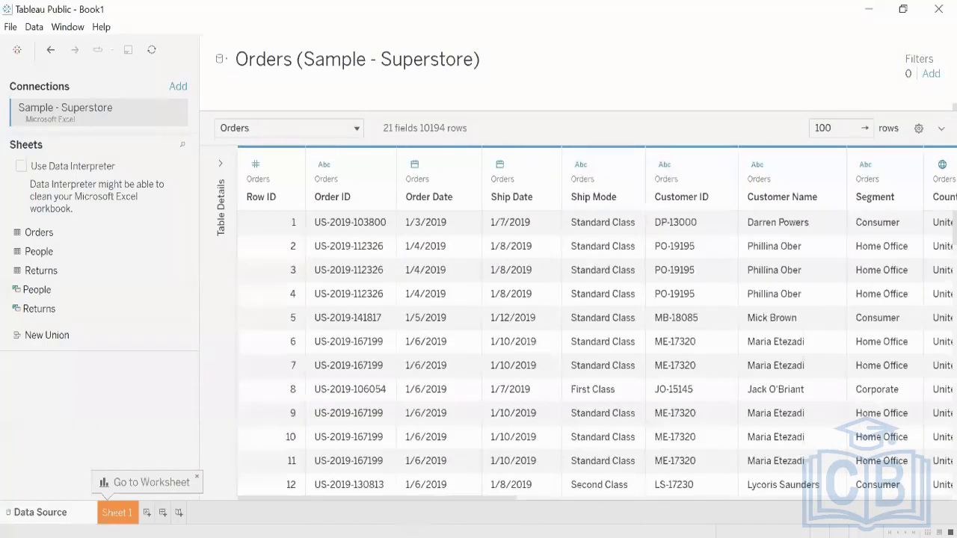
key("alt+Tab")
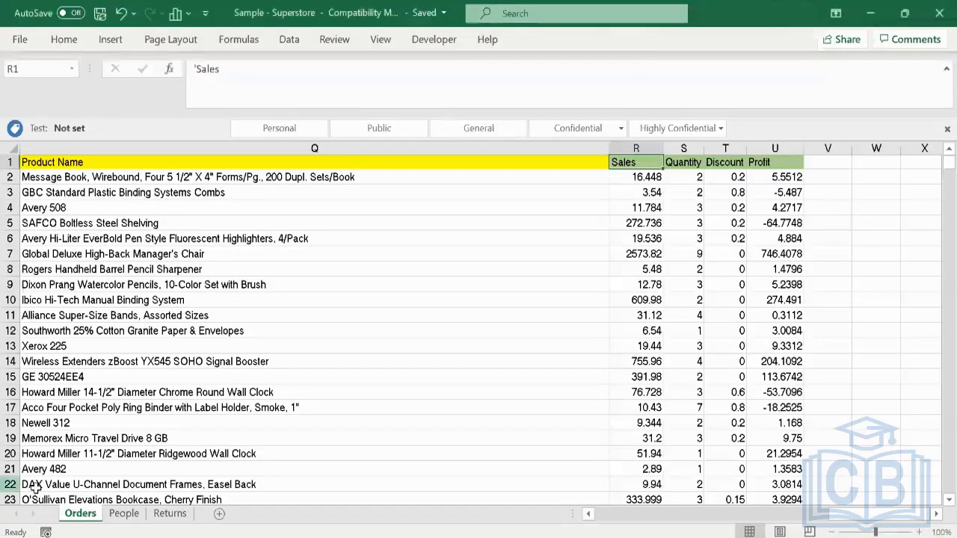
right_click(85, 521)
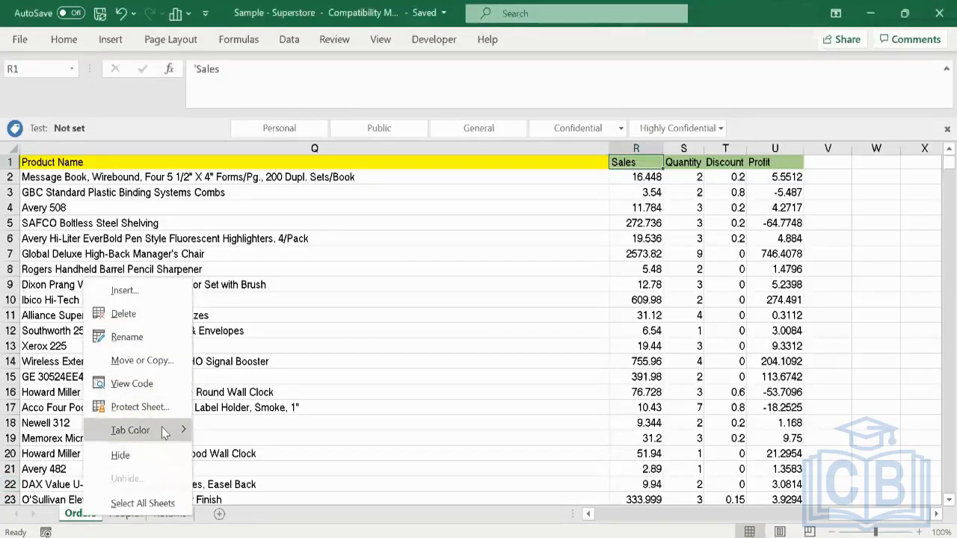
mouse_move(164, 432)
left_click(221, 447)
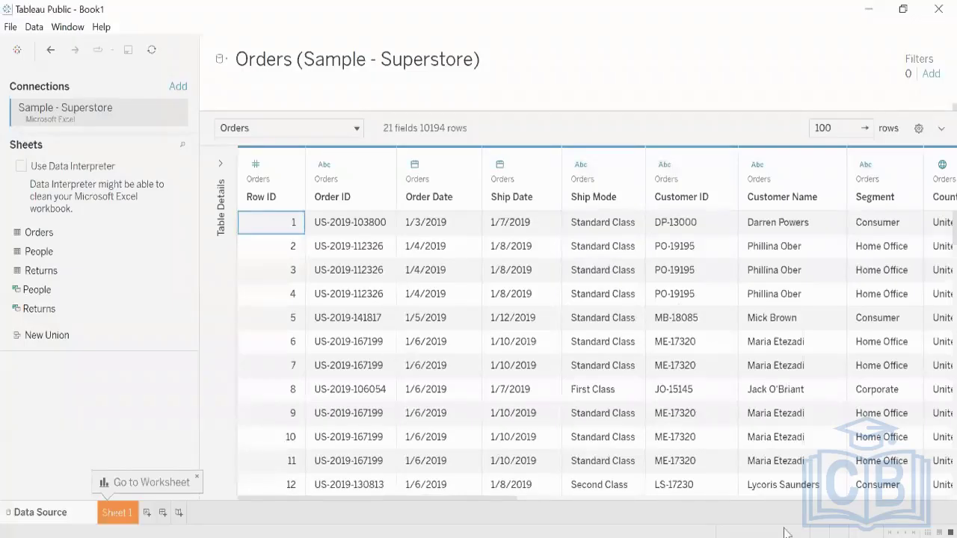
Step: Look through the Orders preview columns from the first field to Profit and back to Row ID
left_click(664, 499)
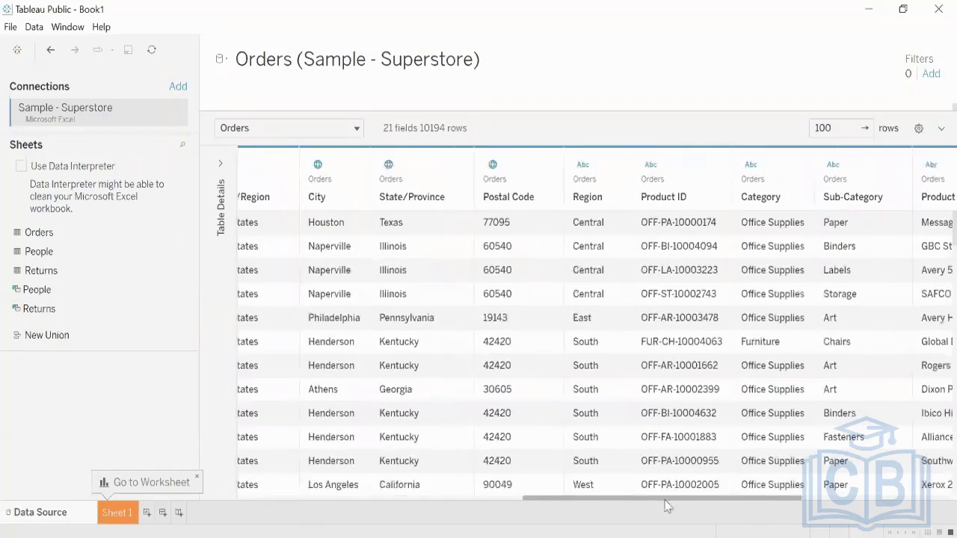
left_click_drag(665, 502, 954, 512)
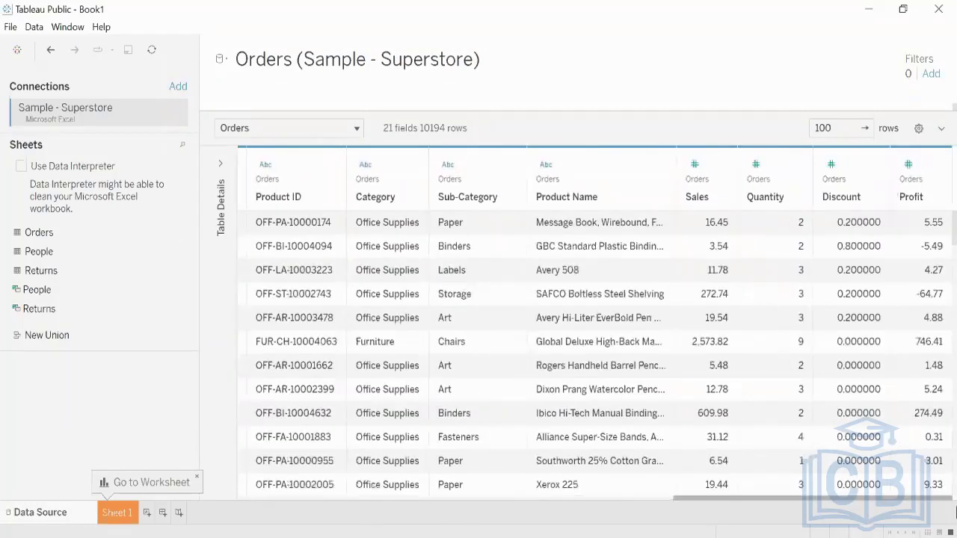
left_click_drag(874, 512, 261, 506)
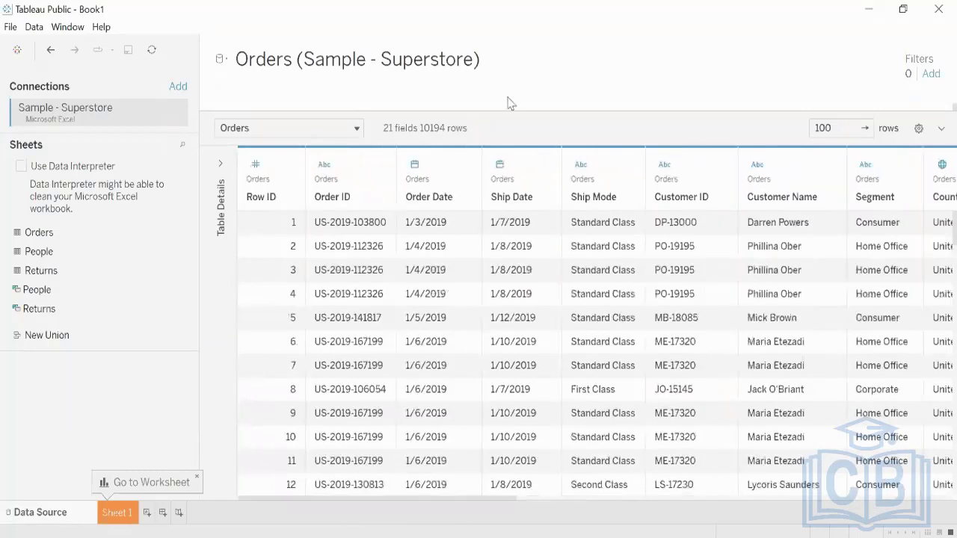
Step: Shrink the Orders data preview to bring back the table canvas, and dismiss the message notification
left_click_drag(494, 111, 483, 326)
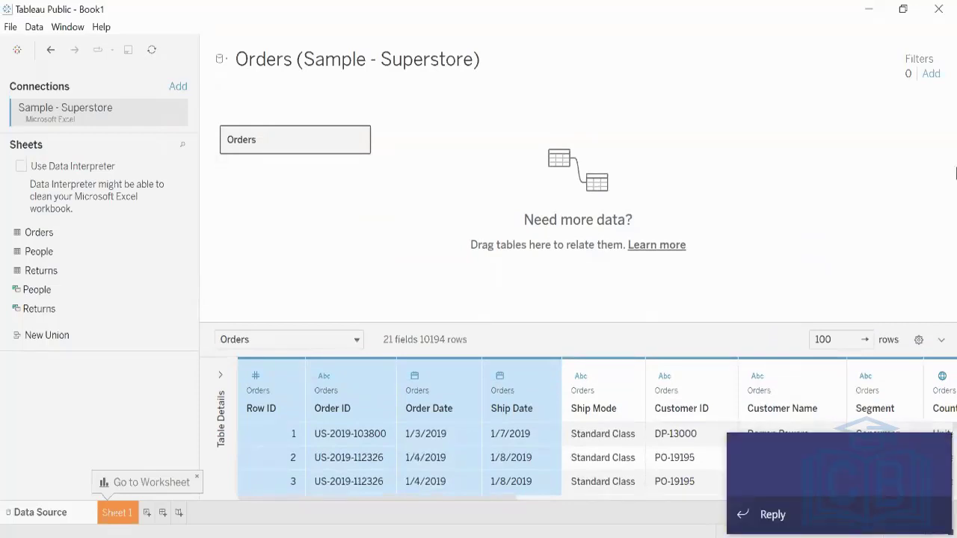
left_click(933, 448)
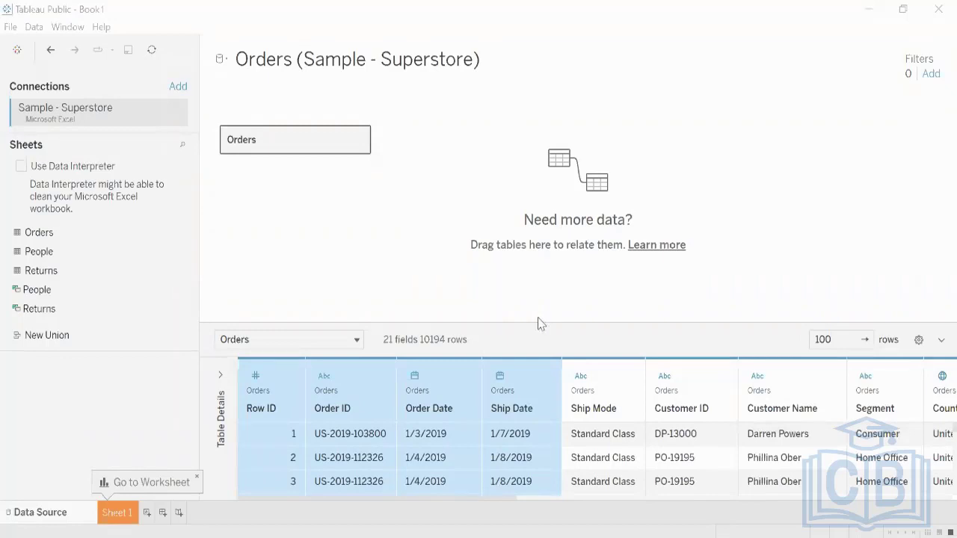
left_click(766, 537)
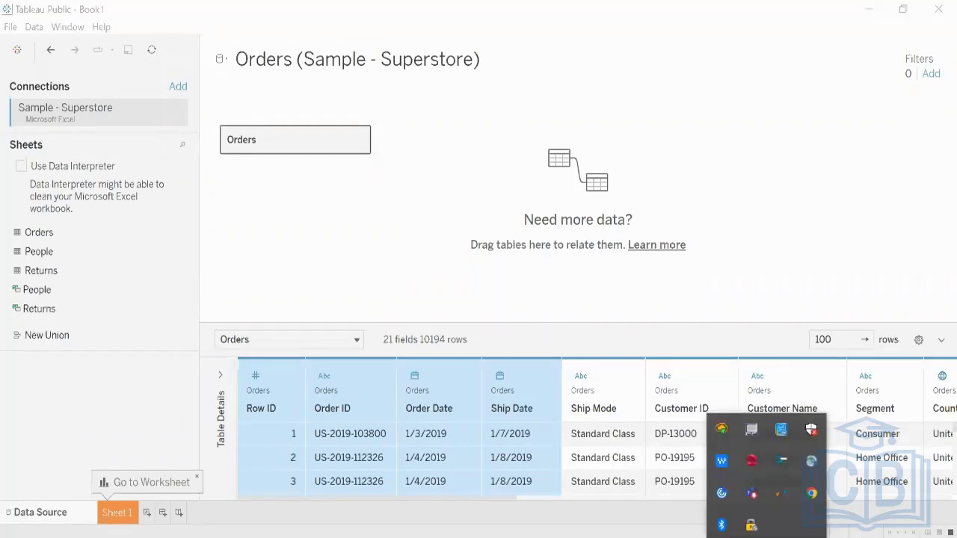
left_click(766, 537)
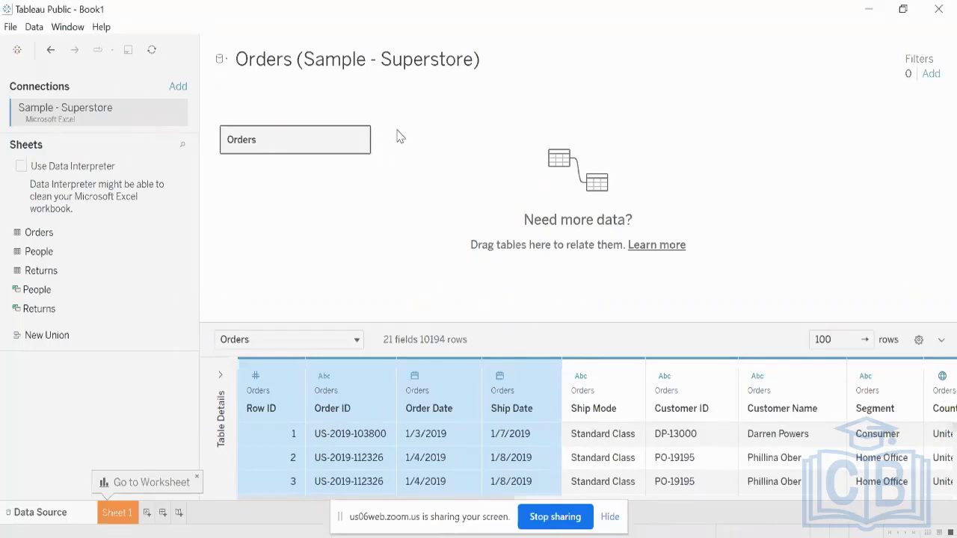
Step: Switch to the Tableau Essentials presentation in PowerPoint and present the Data Connections title and the lesson objectives slide
key("alt+Tab")
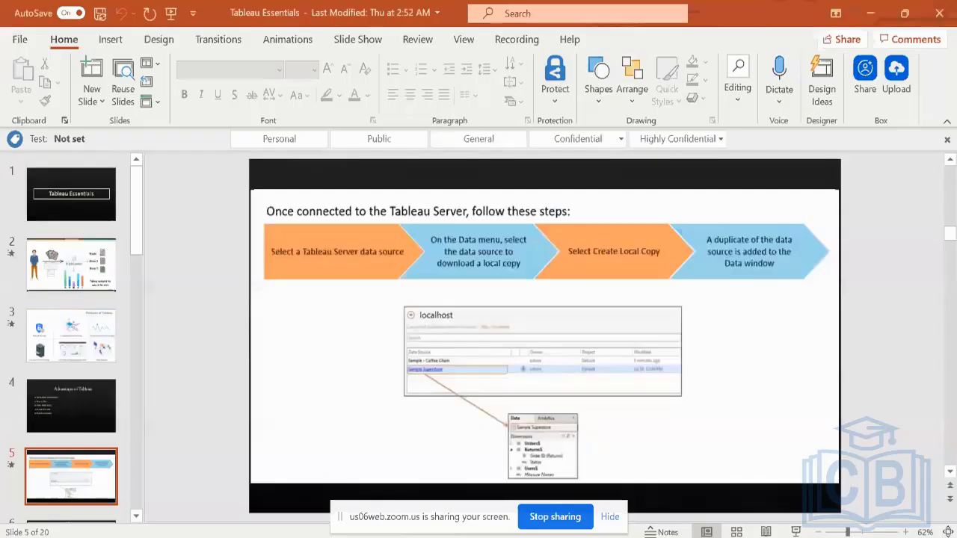
left_click(792, 532)
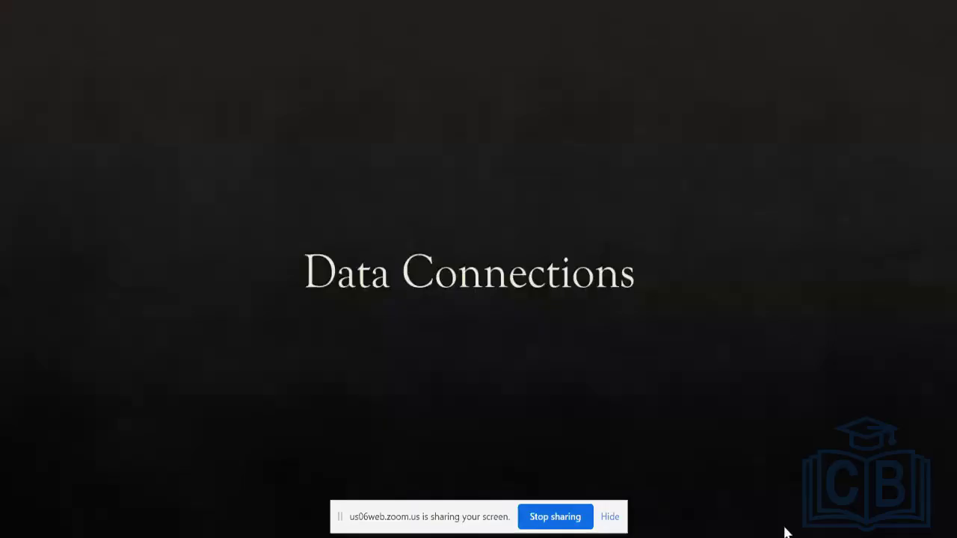
left_click(881, 417)
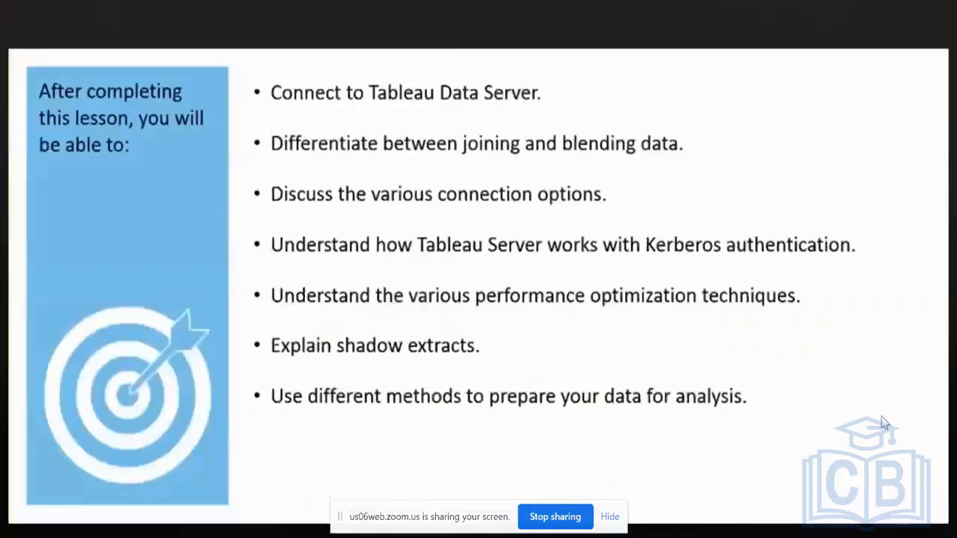
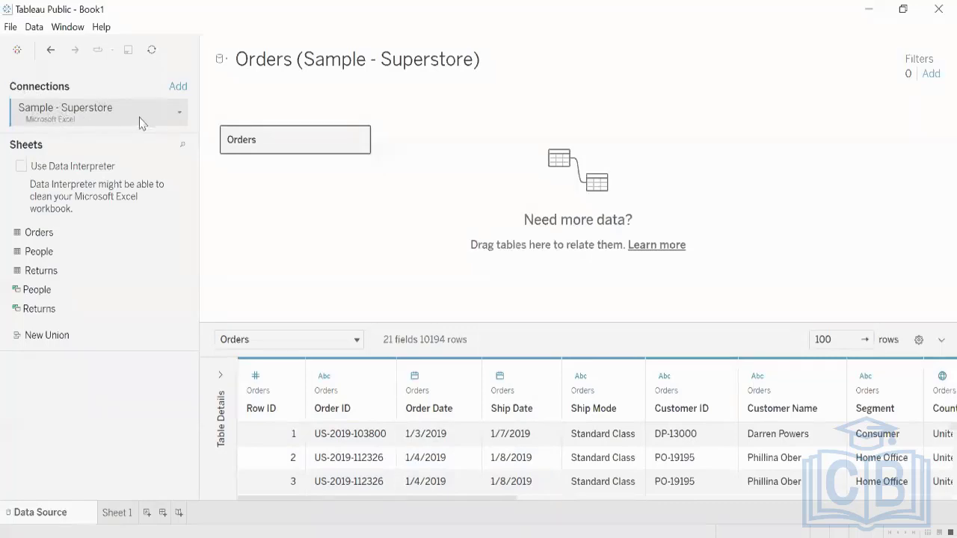
Step: Look at the edit and rename options of the Sample - Superstore connection
left_click(181, 113)
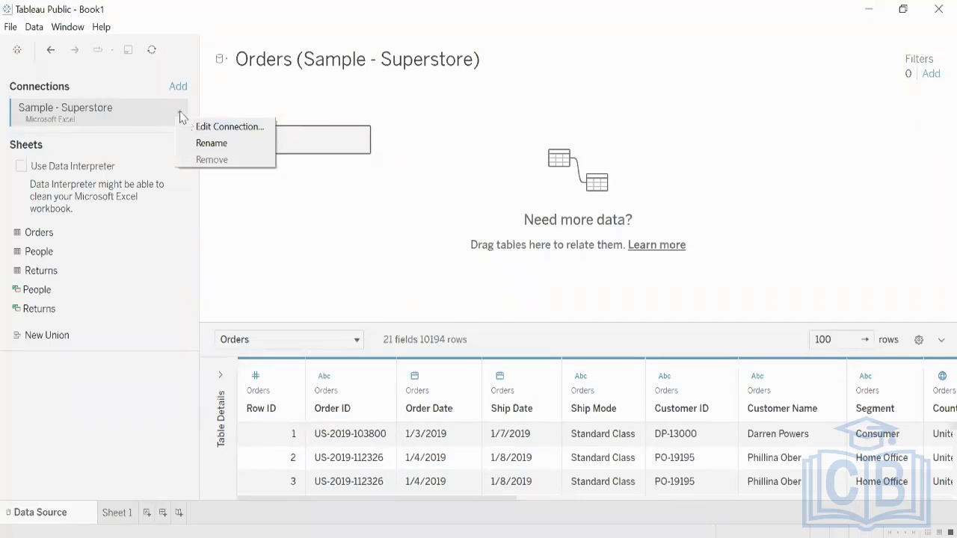
left_click(225, 129)
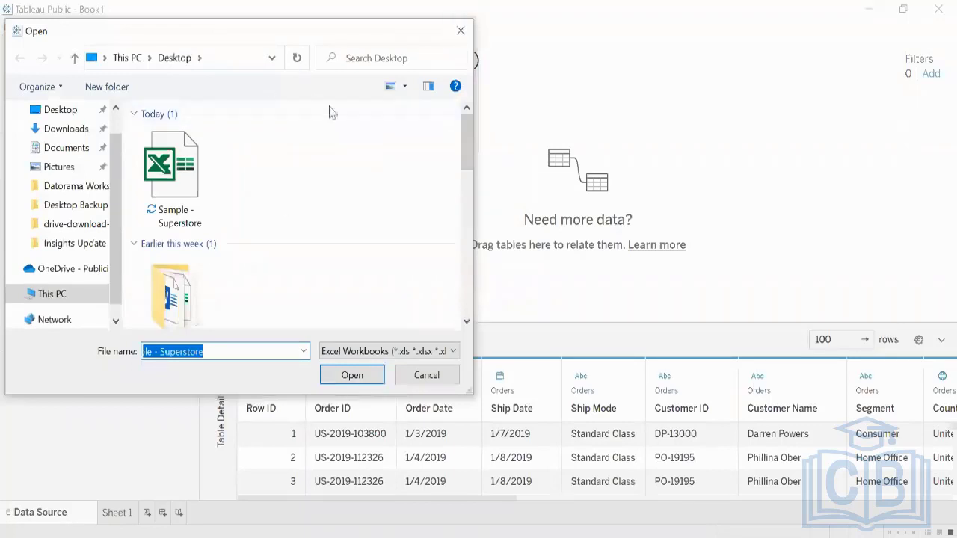
left_click(460, 32)
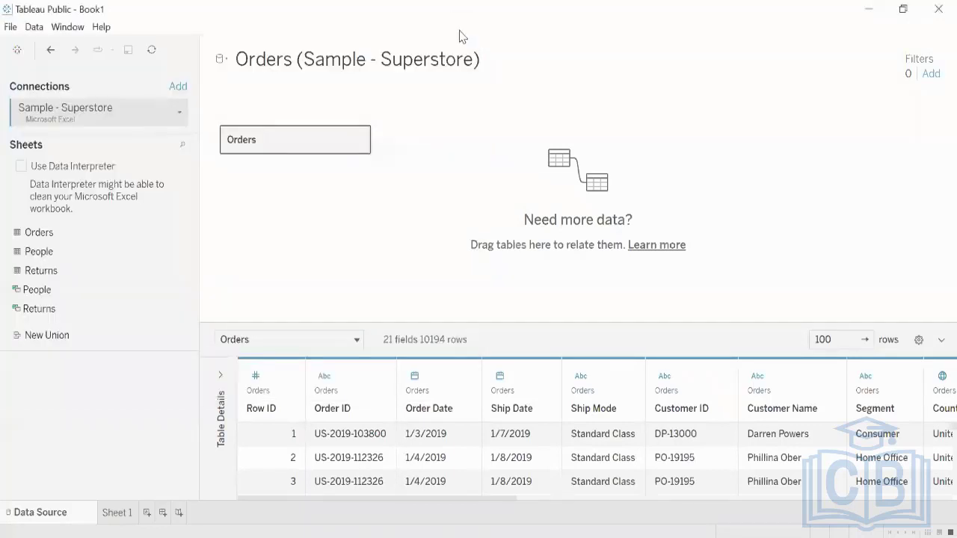
left_click(180, 118)
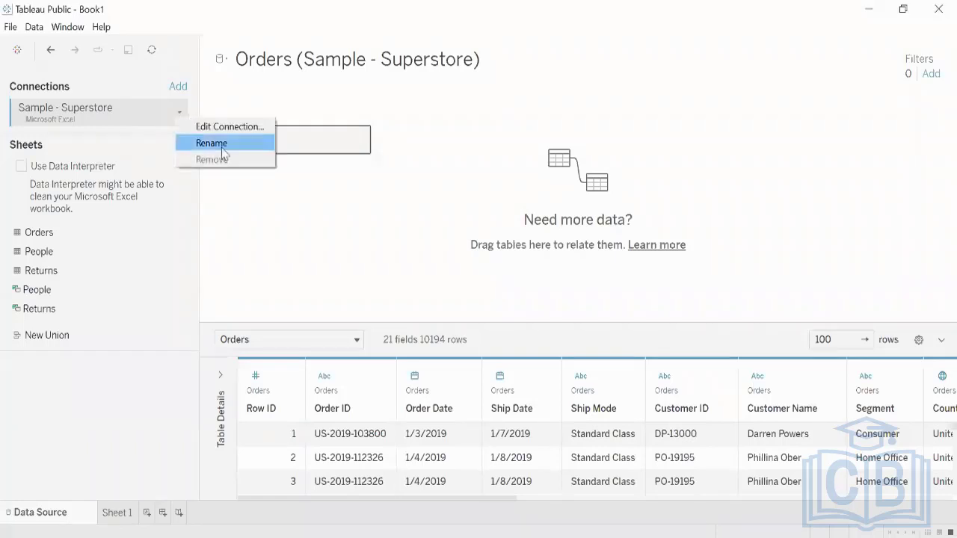
left_click(211, 143)
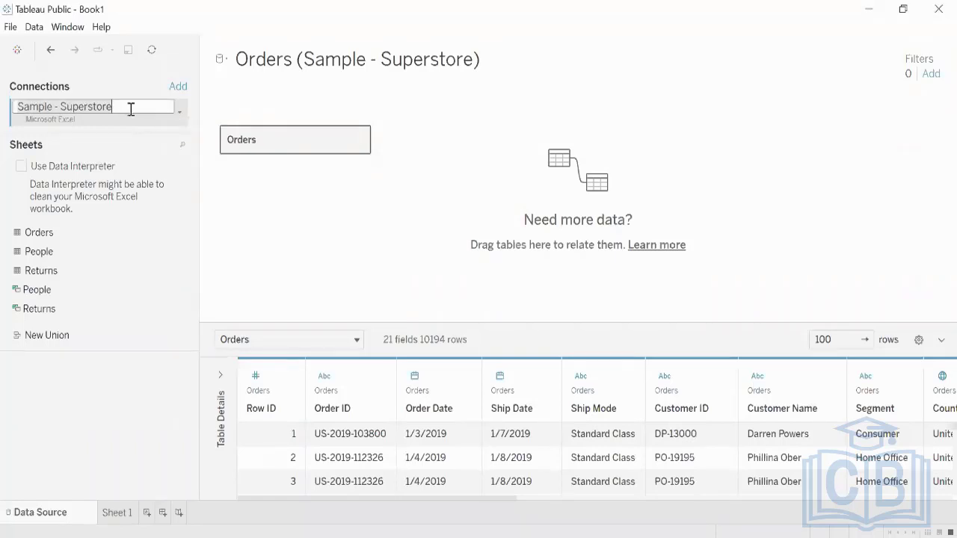
left_click(141, 86)
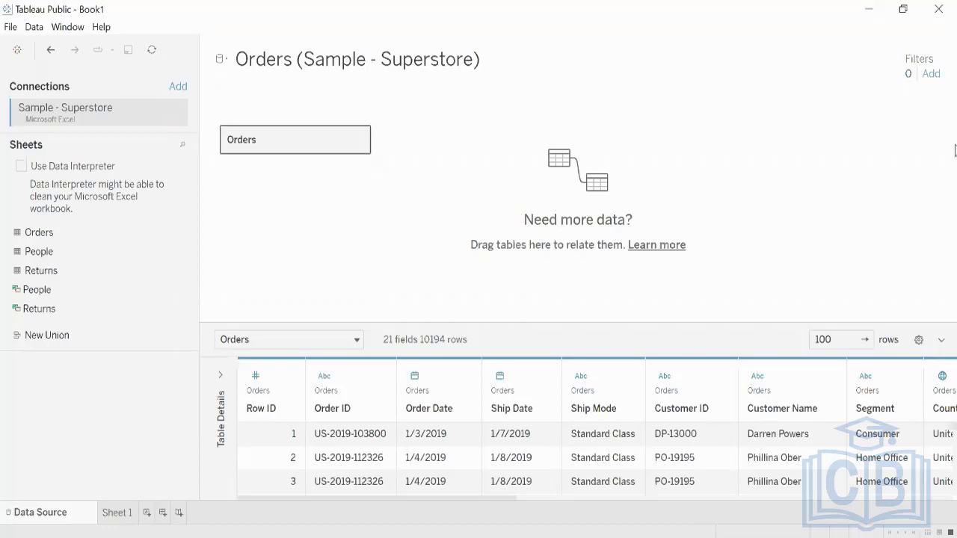
Step: Start a new data source filter on the Customer ID field
left_click(932, 74)
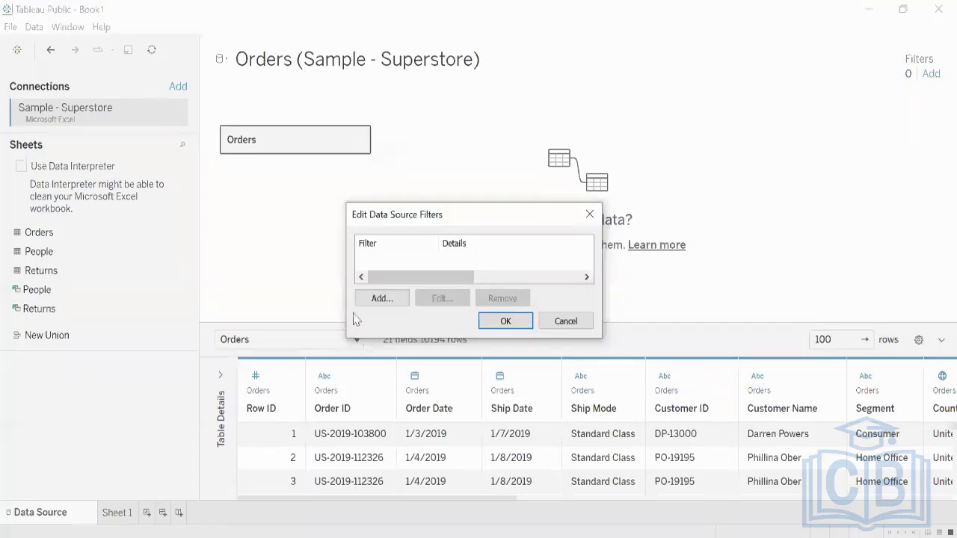
left_click(380, 299)
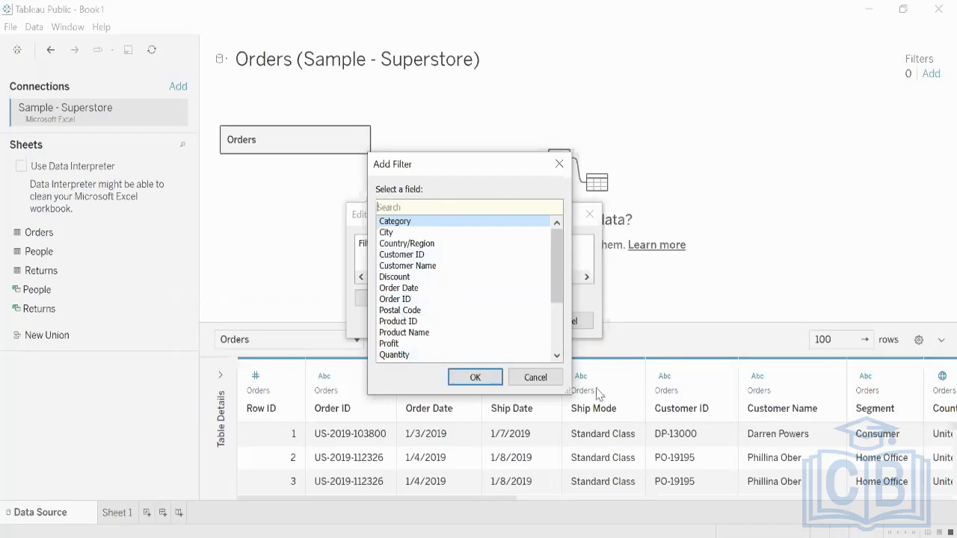
left_click(559, 162)
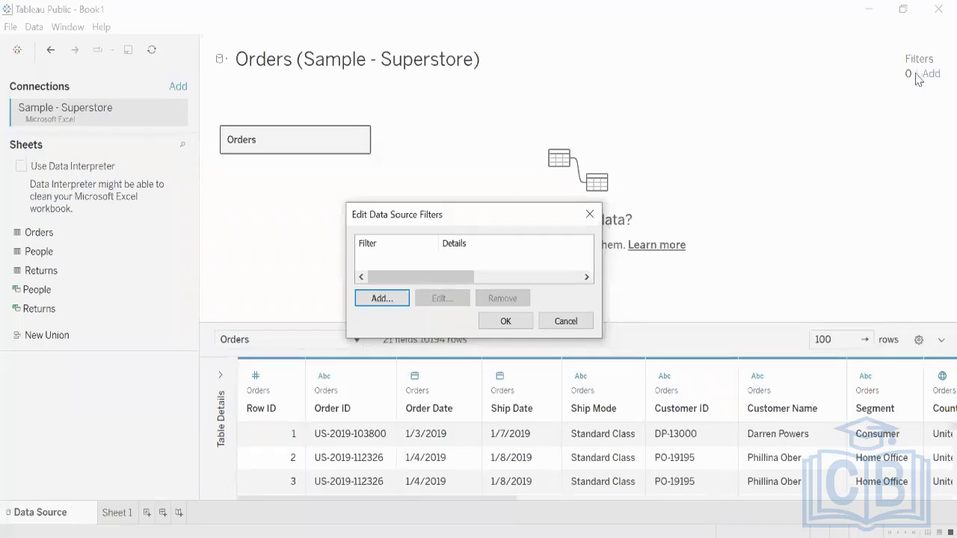
left_click(931, 76)
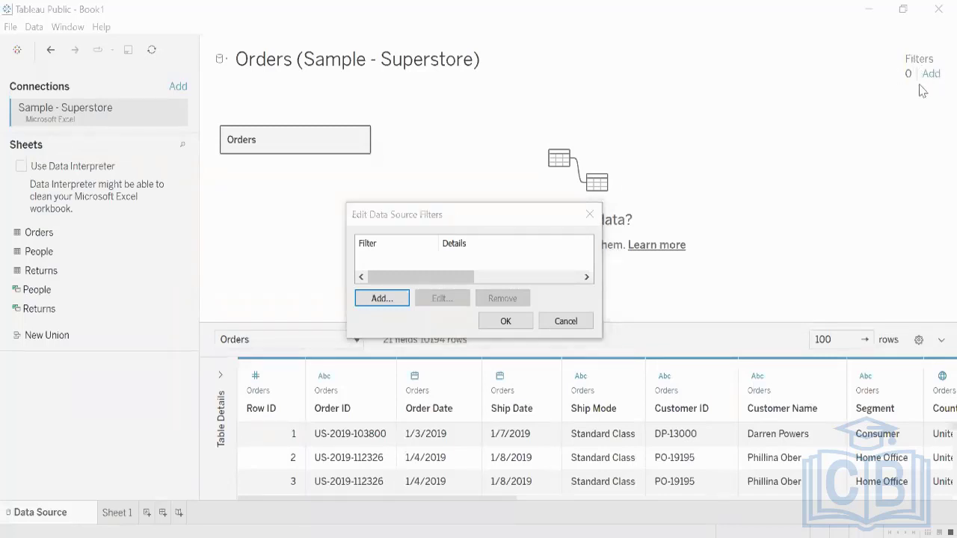
left_click(381, 298)
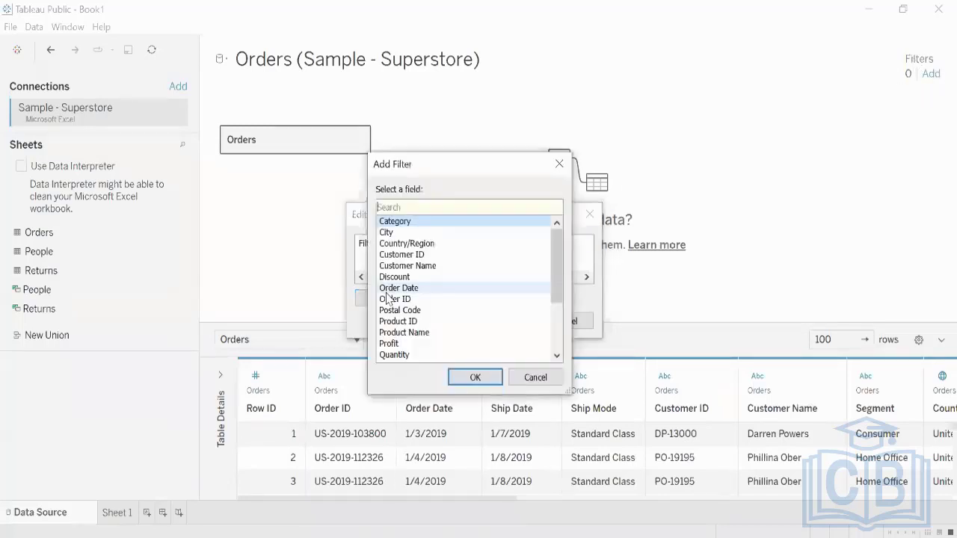
left_click(411, 256)
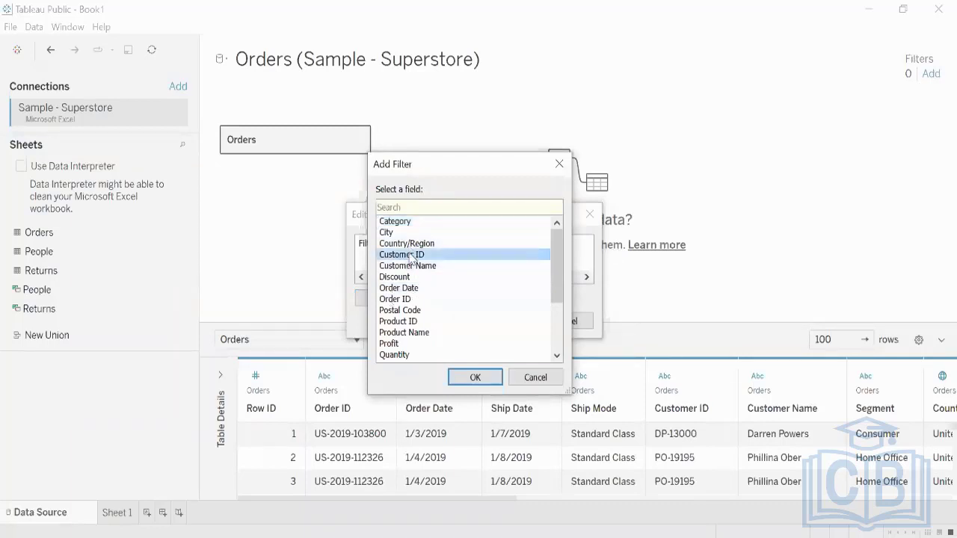
double_click(410, 255)
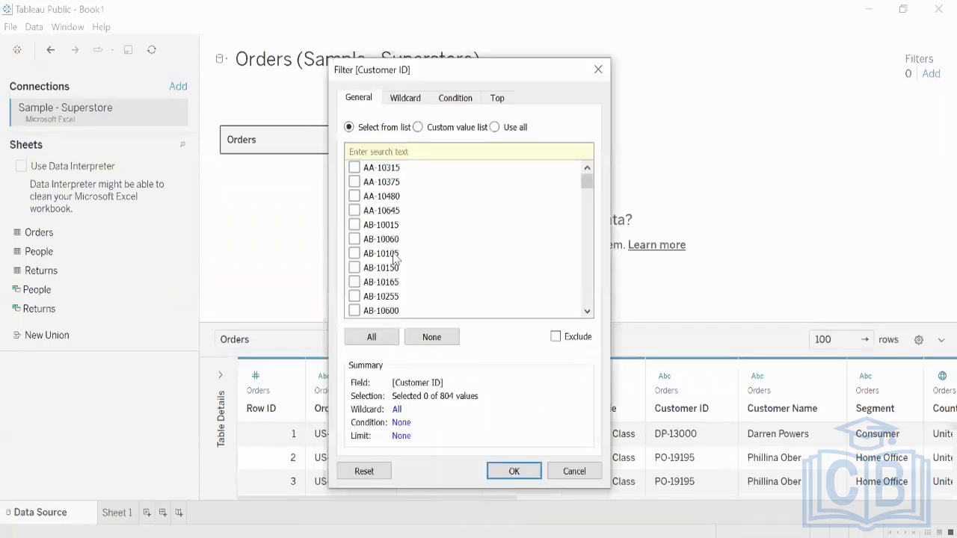
Step: Keep only the third through seventh customer IDs of the list in the filter, apply it and review the filtered rows
left_click(355, 196)
left_click(354, 211)
left_click(355, 225)
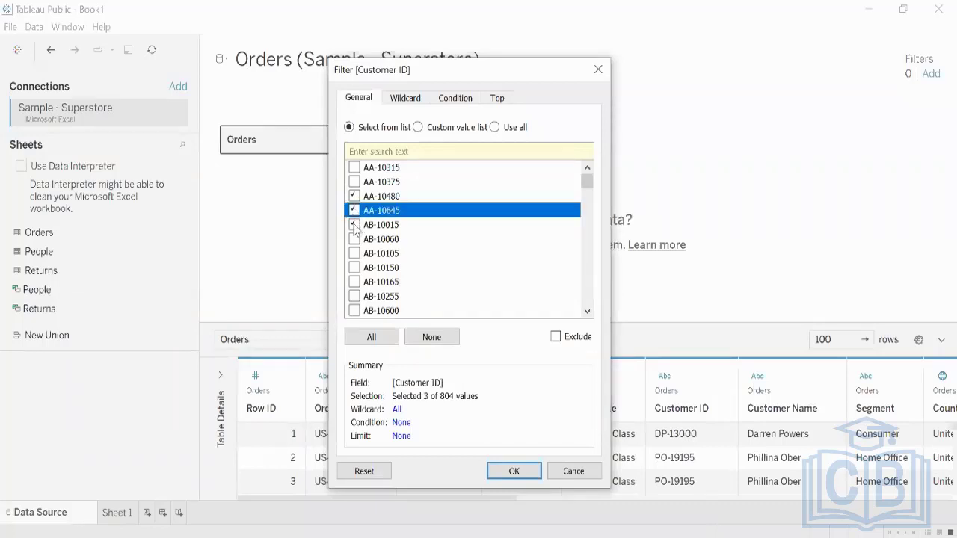
left_click(354, 240)
left_click(355, 253)
left_click(512, 471)
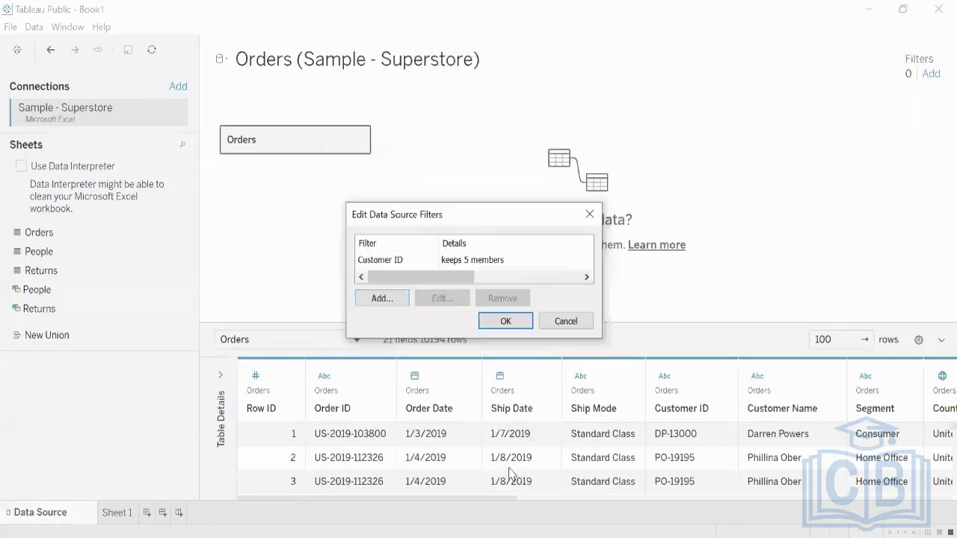
left_click(462, 266)
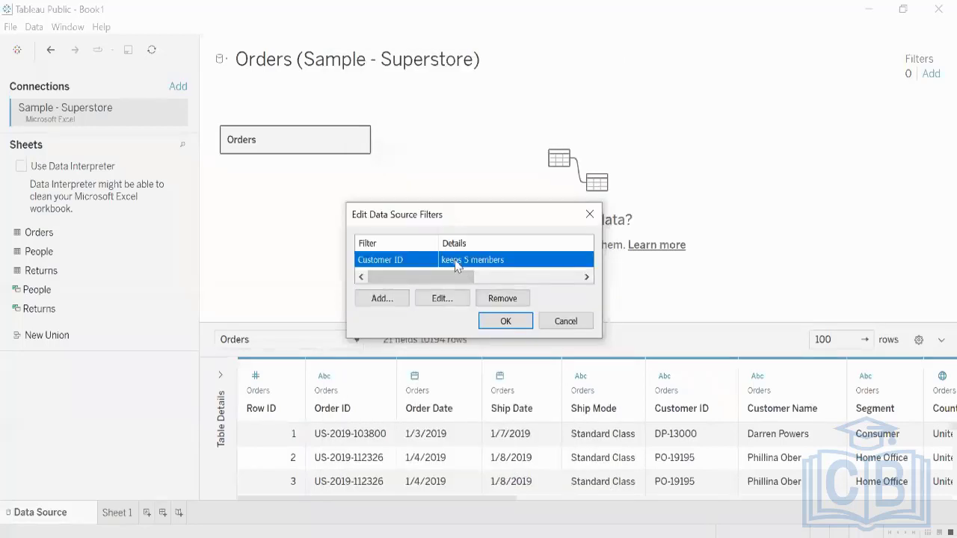
left_click(500, 323)
scroll(576, 479, "down", 10)
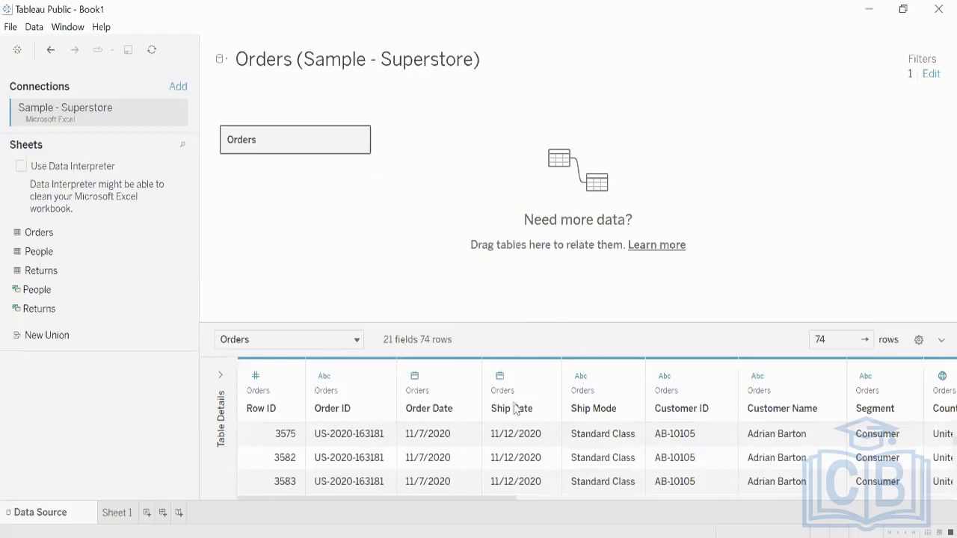
scroll(501, 486, "up", 10)
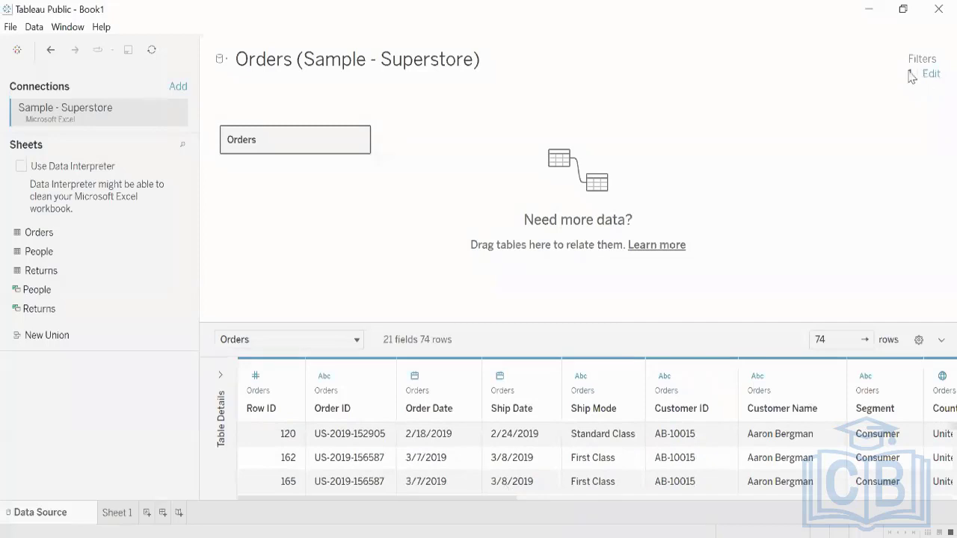
Step: Remove the Customer ID filter from the data source filters and apply the change
left_click(931, 75)
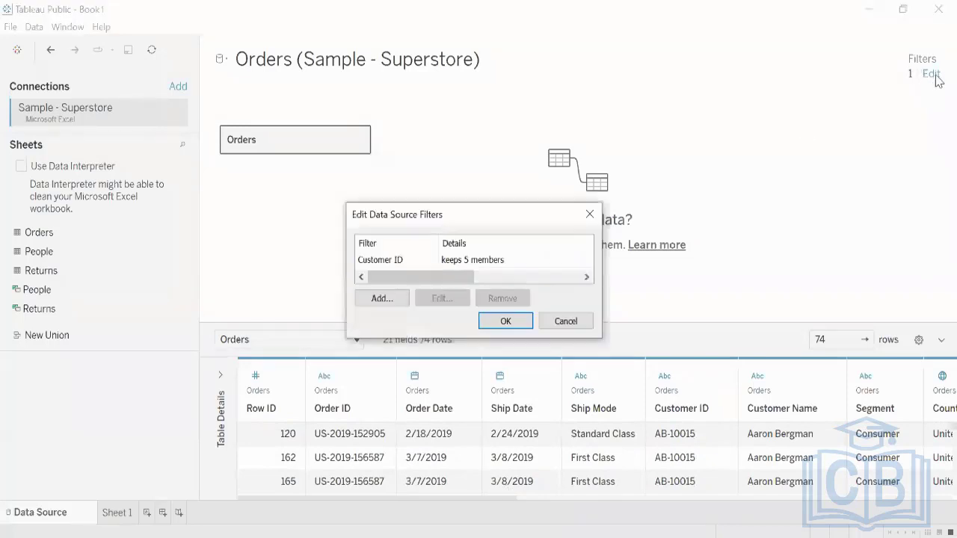
left_click(456, 259)
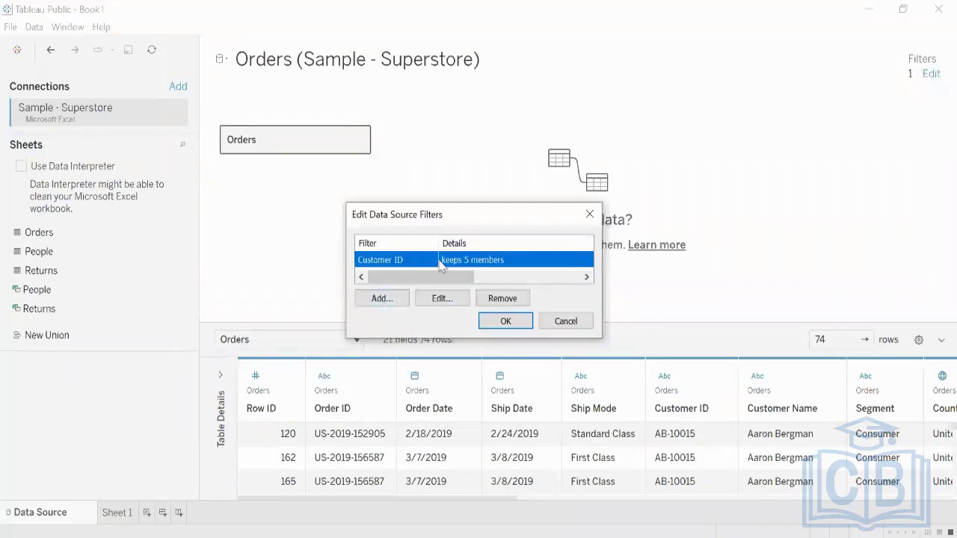
left_click(495, 298)
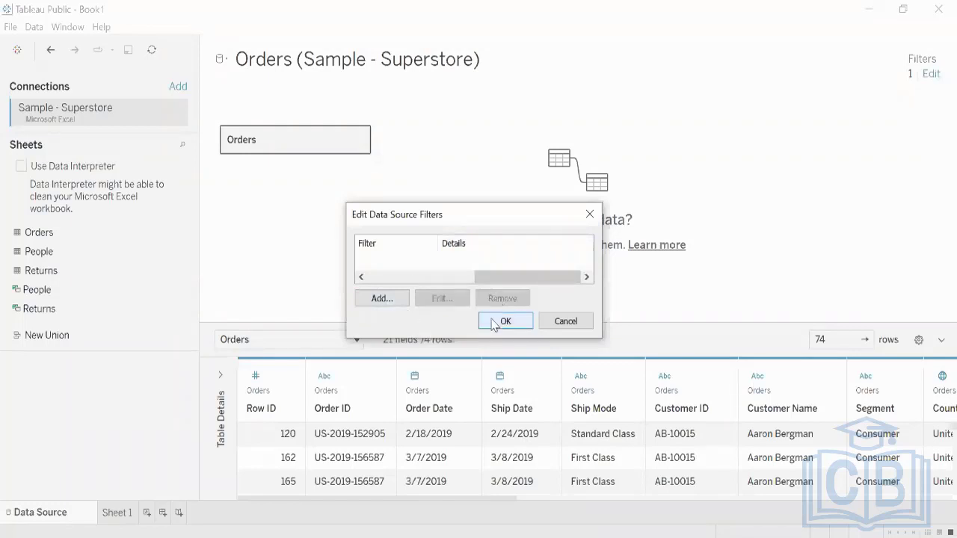
left_click(495, 321)
Step: Start a new data source filter on the City field and look through its wildcard, condition and top options
left_click(931, 74)
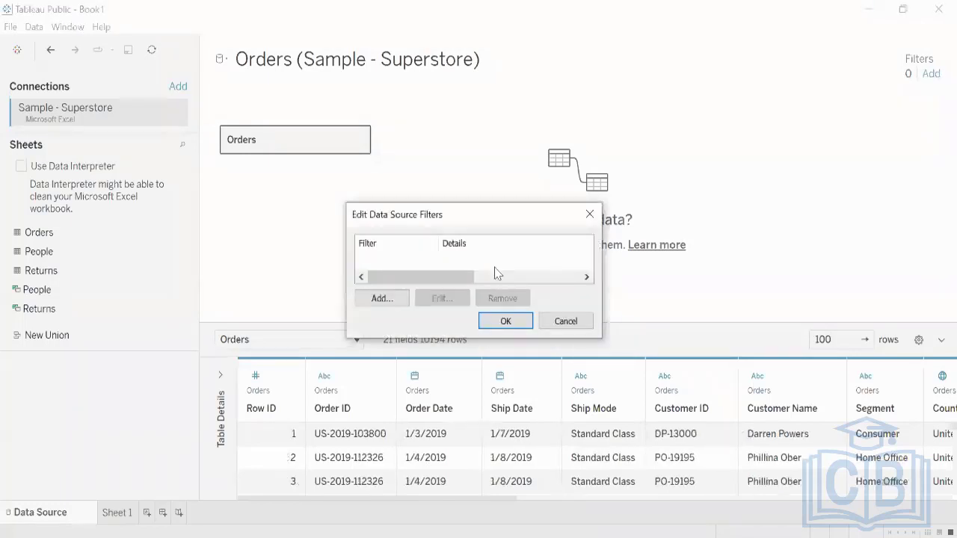
left_click(385, 297)
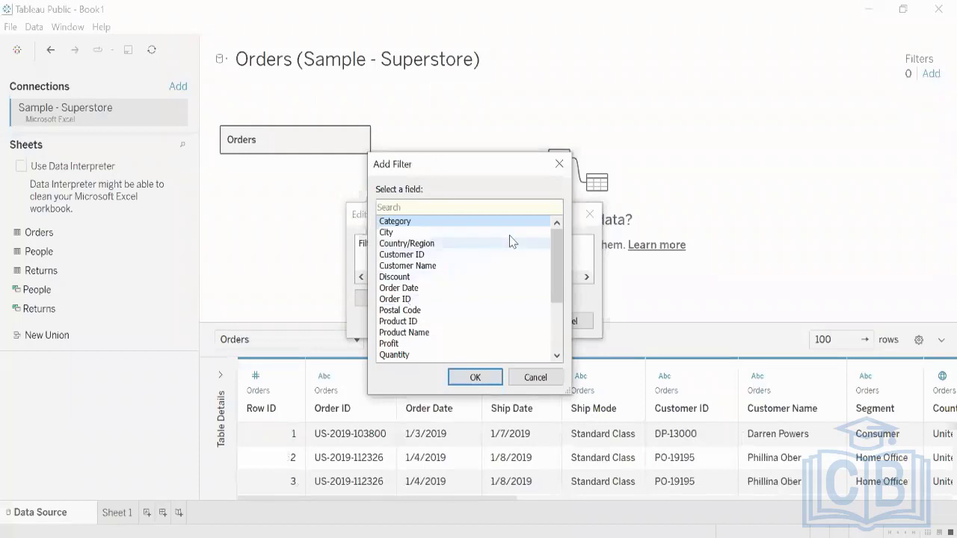
double_click(402, 232)
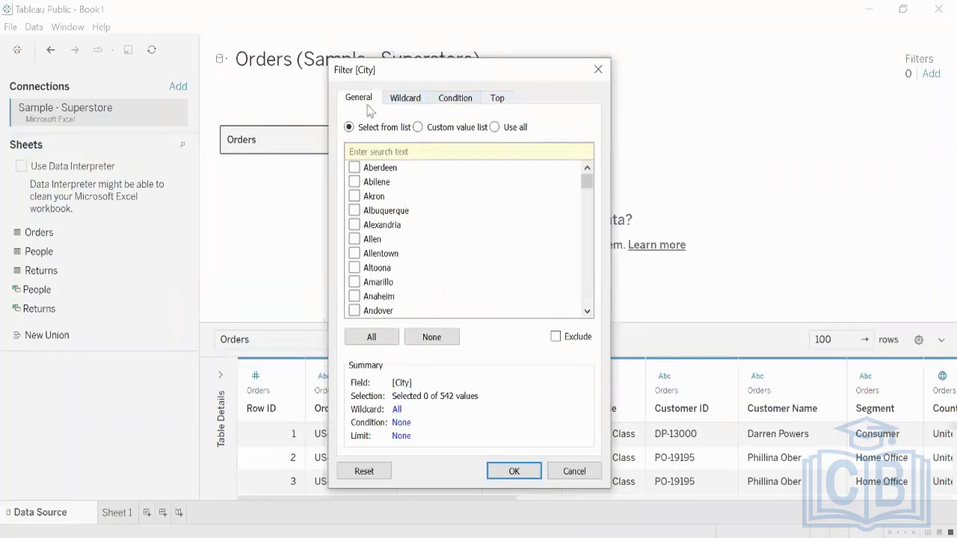
left_click(419, 105)
left_click(452, 105)
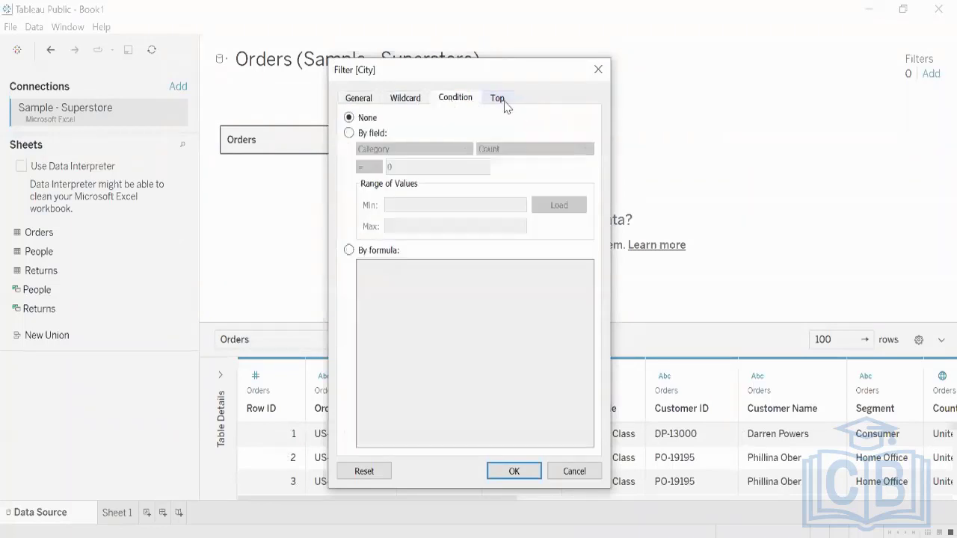
left_click(504, 105)
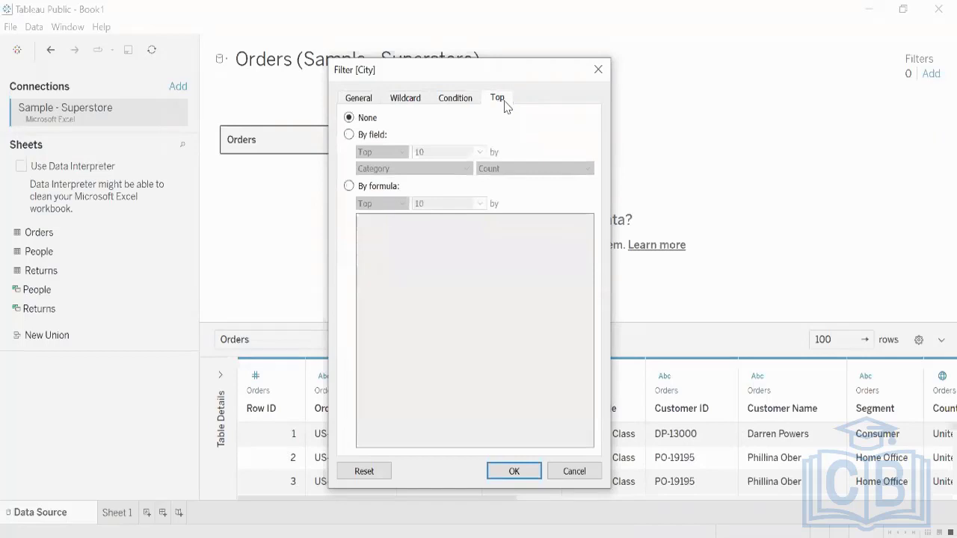
left_click(363, 103)
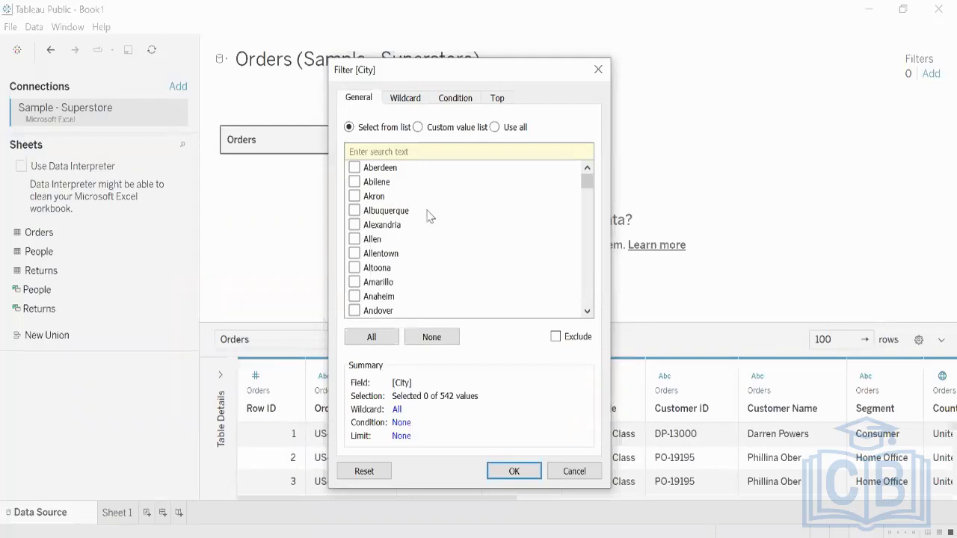
Step: Compare the City filter's custom value list with its selectable list, highlighting Albuquerque and Akron
left_click(448, 128)
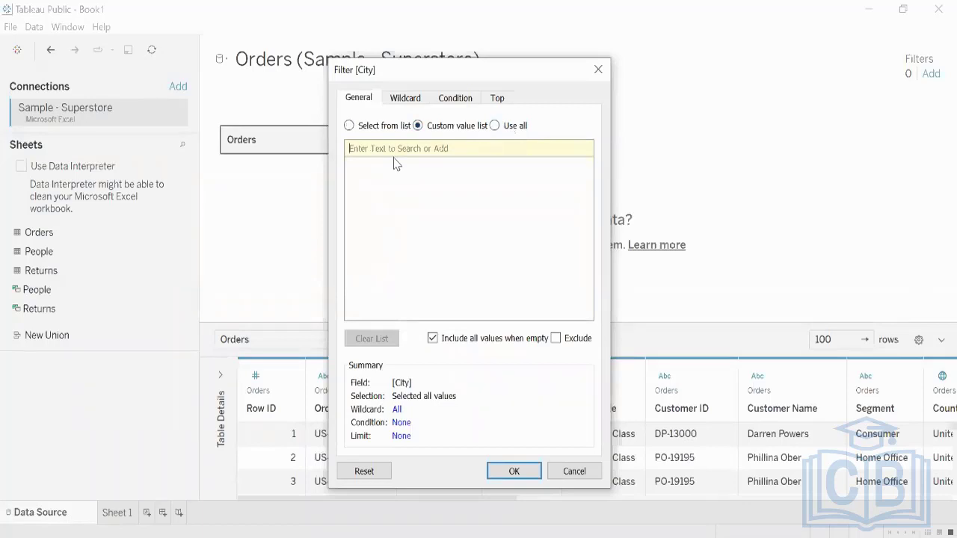
left_click(349, 126)
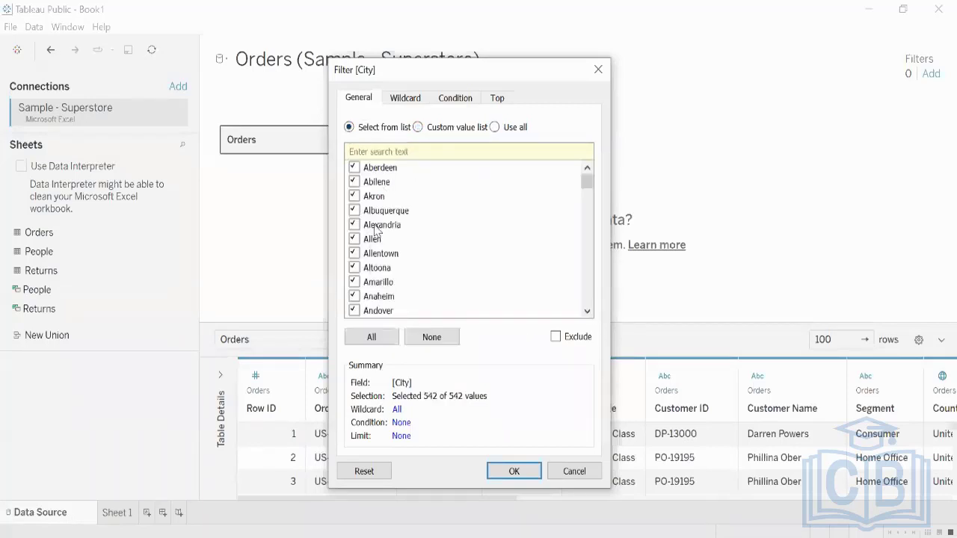
left_click(415, 212)
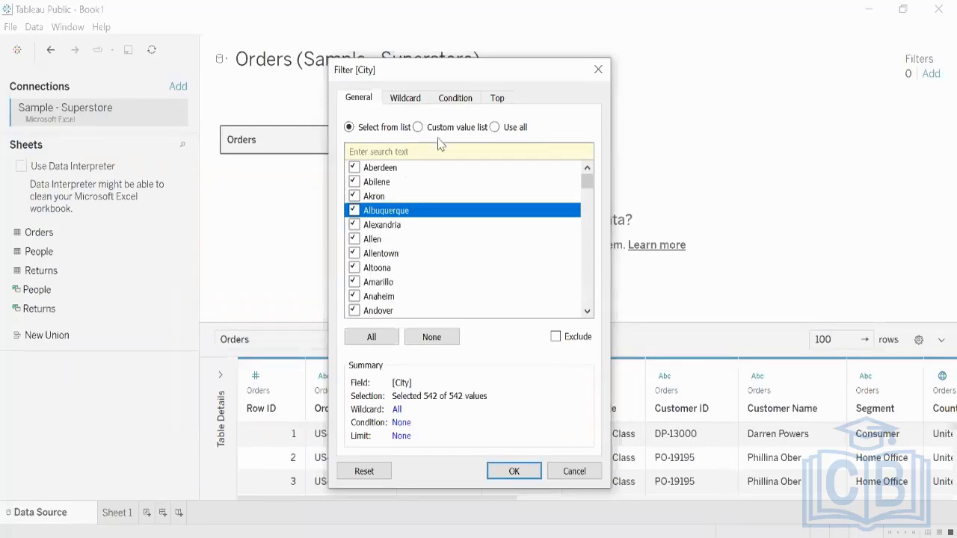
left_click(383, 197)
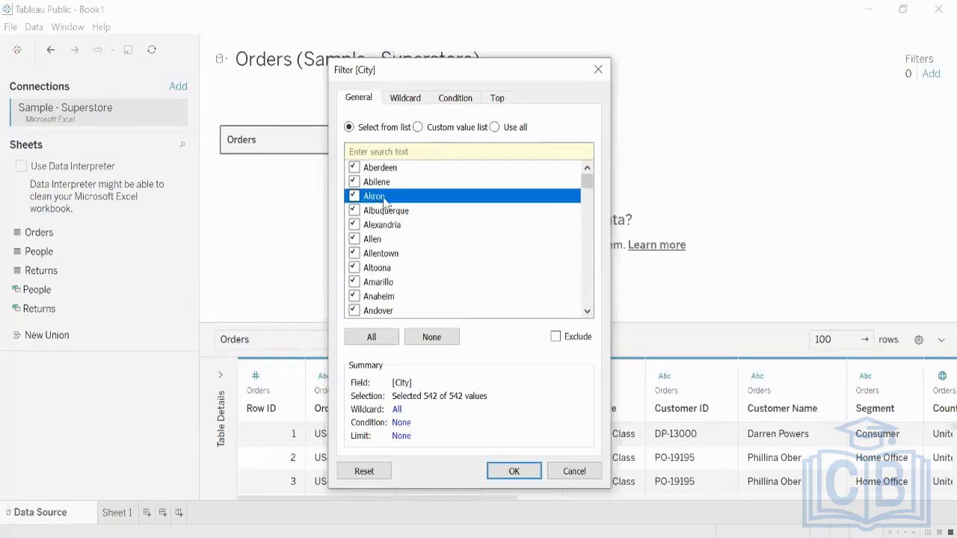
Step: Add Akron to the City filter through a custom value list, try the use-all option and return to selecting from the list
left_click(418, 127)
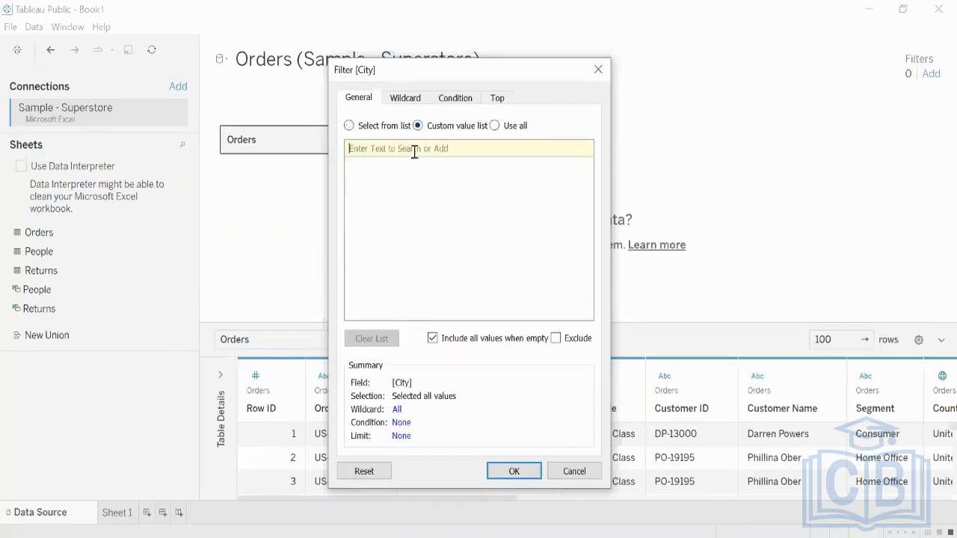
type("akron")
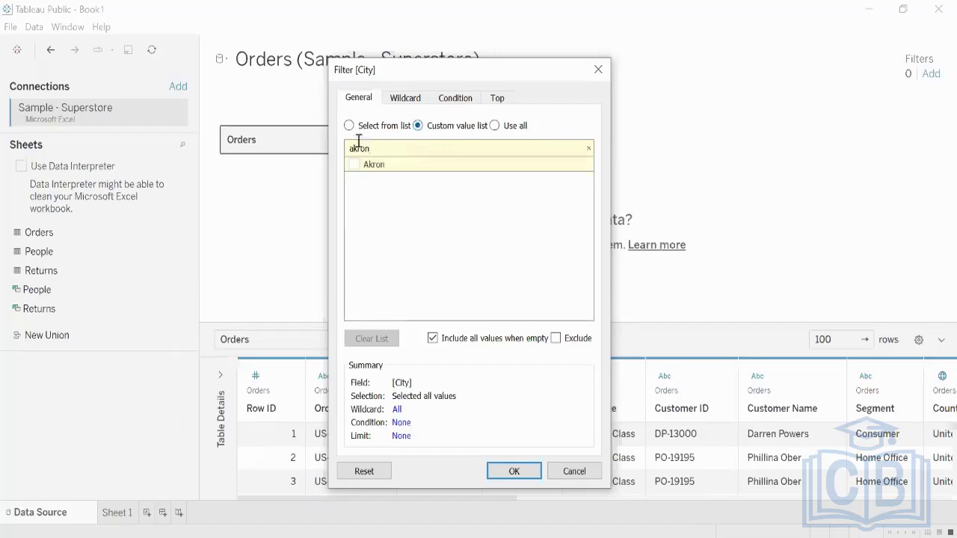
left_click(354, 165)
left_click(366, 185)
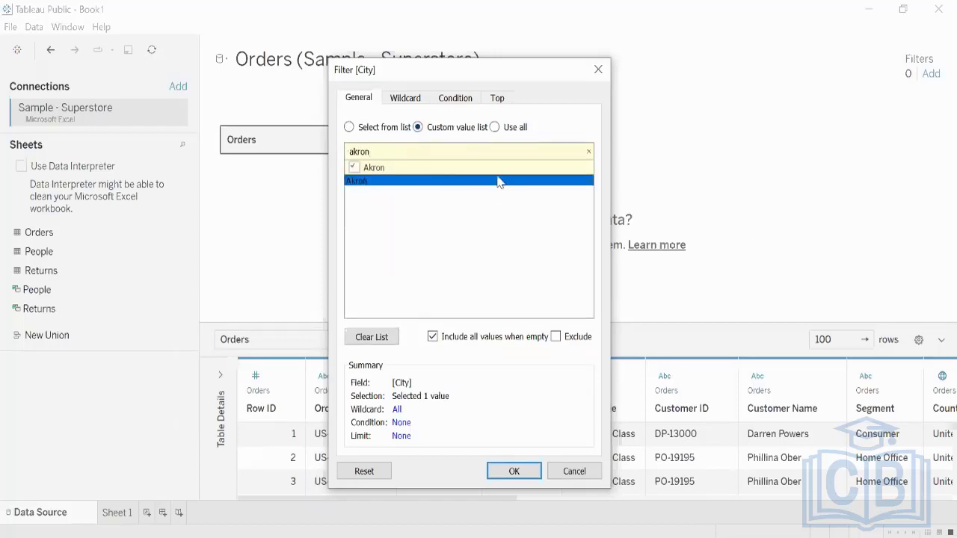
left_click(373, 130)
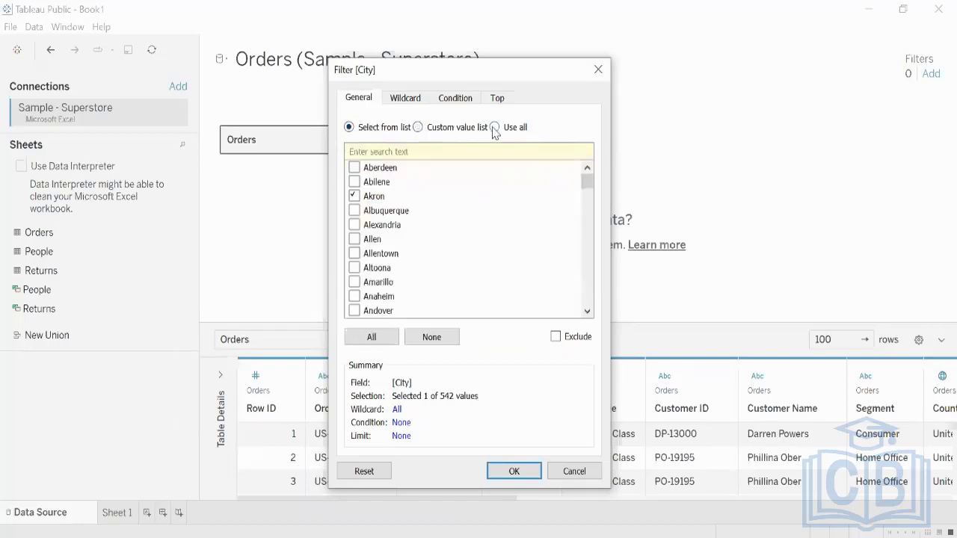
left_click(494, 128)
left_click(363, 128)
Step: Examine the City filter's wildcard match value and its contains, starts with, ends with and exactly matches options
left_click(415, 100)
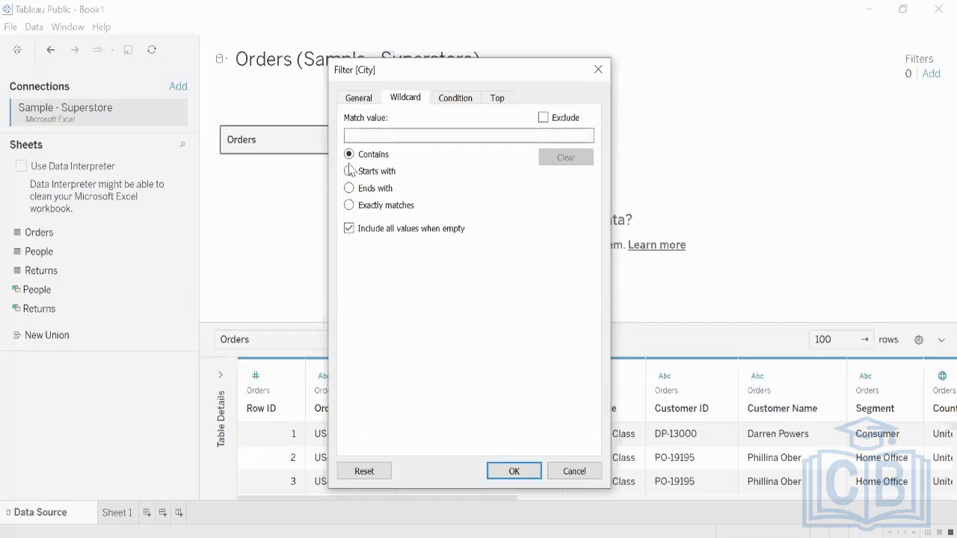
left_click(366, 134)
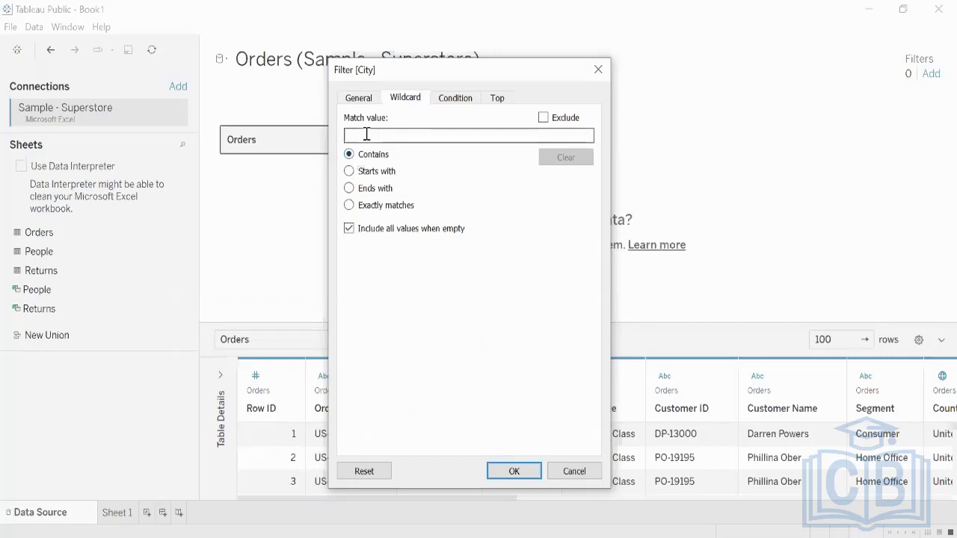
left_click(375, 171)
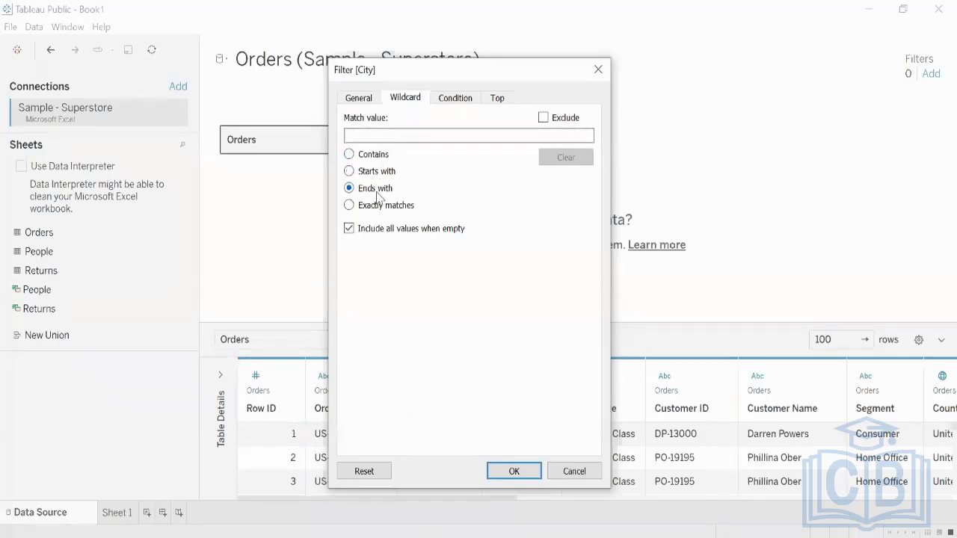
left_click(384, 206)
left_click(370, 155)
left_click(373, 134)
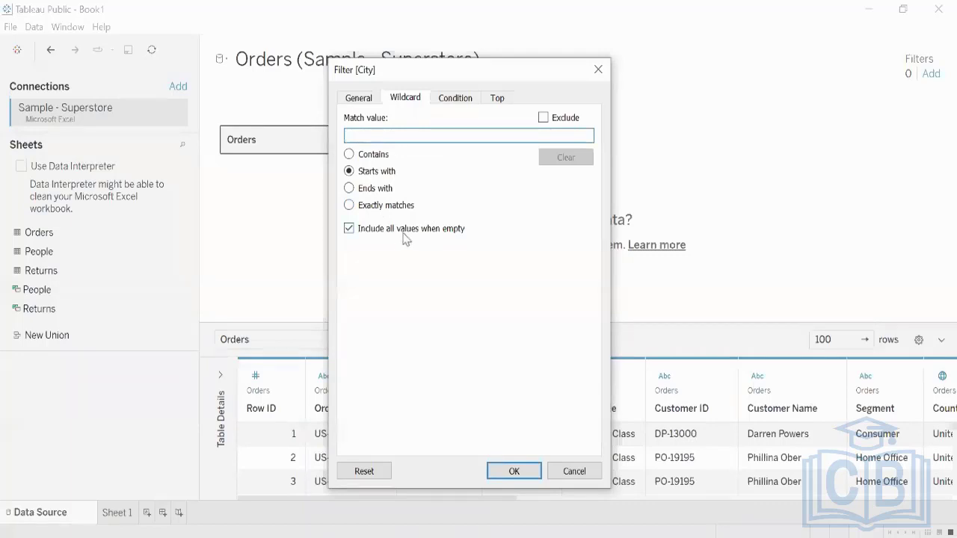
Step: Base the City filter's condition on the sum of the Sales field
left_click(455, 100)
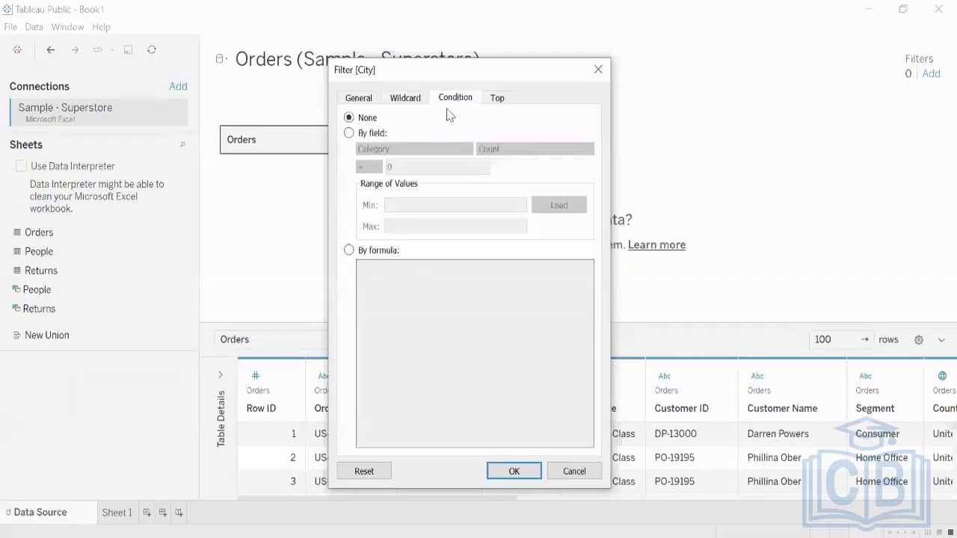
left_click(370, 133)
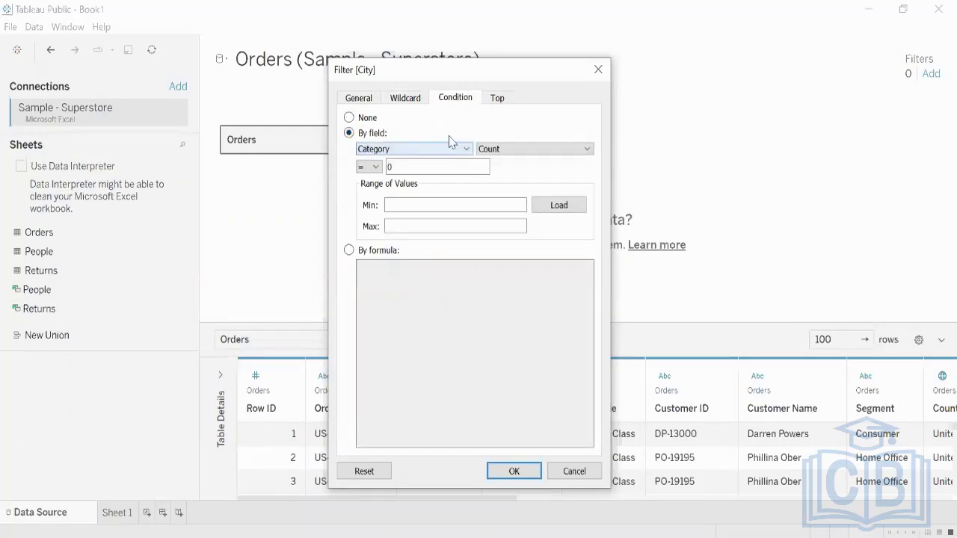
left_click(463, 150)
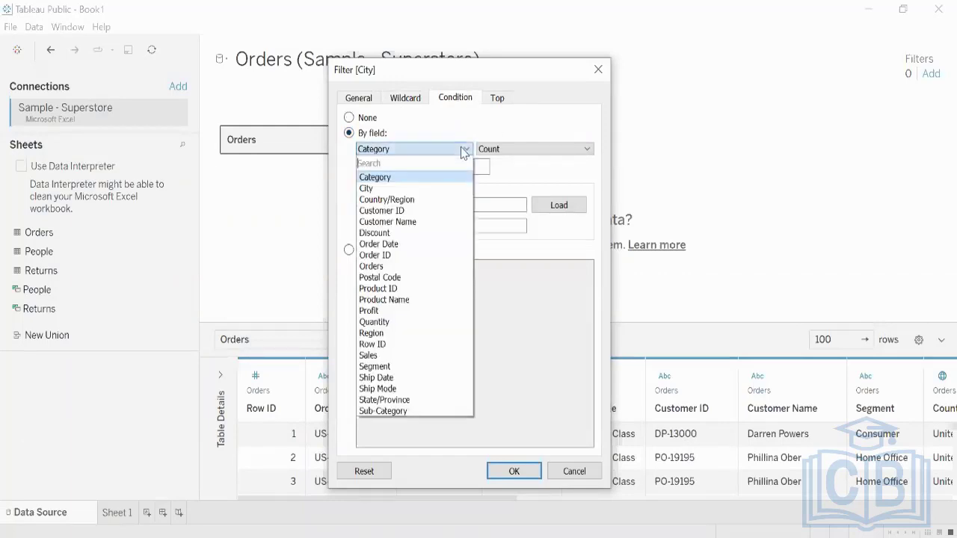
left_click(432, 178)
left_click(437, 149)
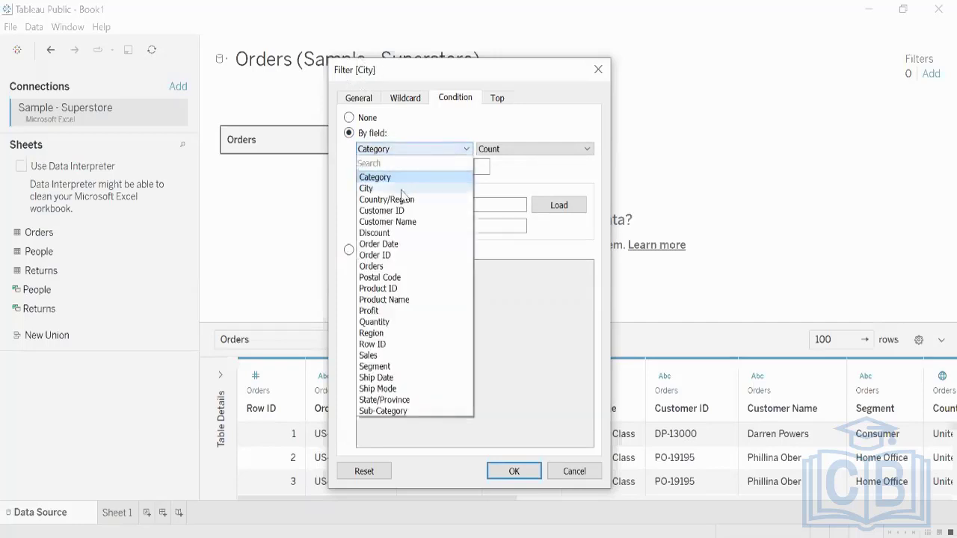
left_click(417, 135)
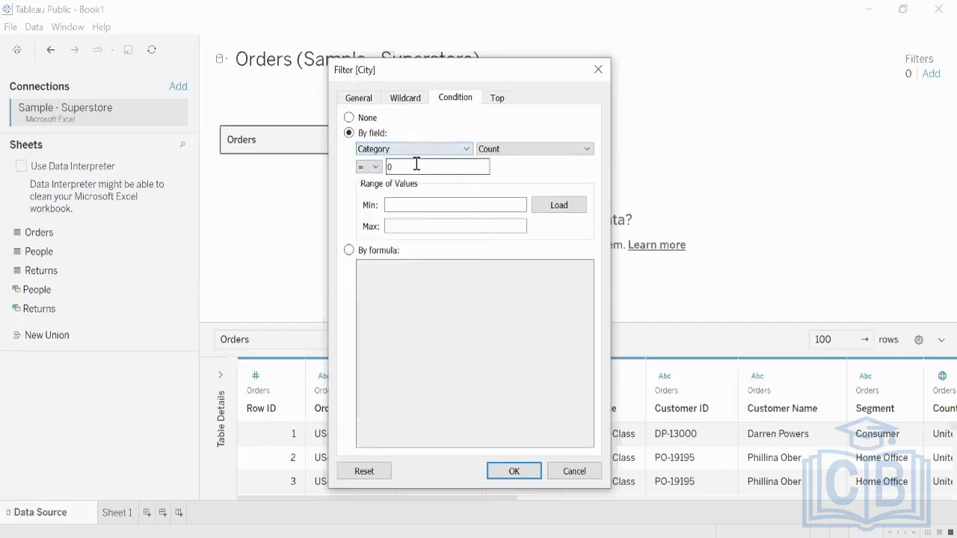
left_click(409, 149)
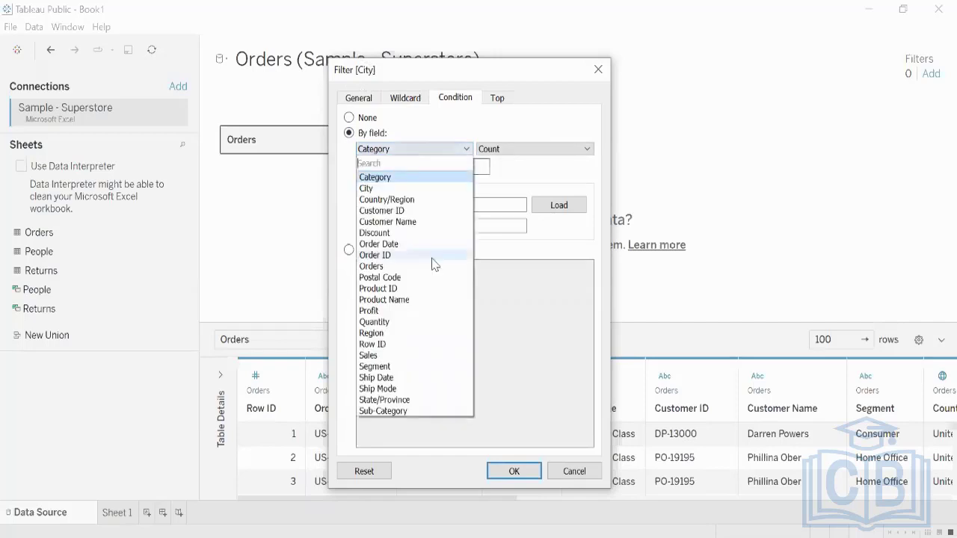
left_click(397, 354)
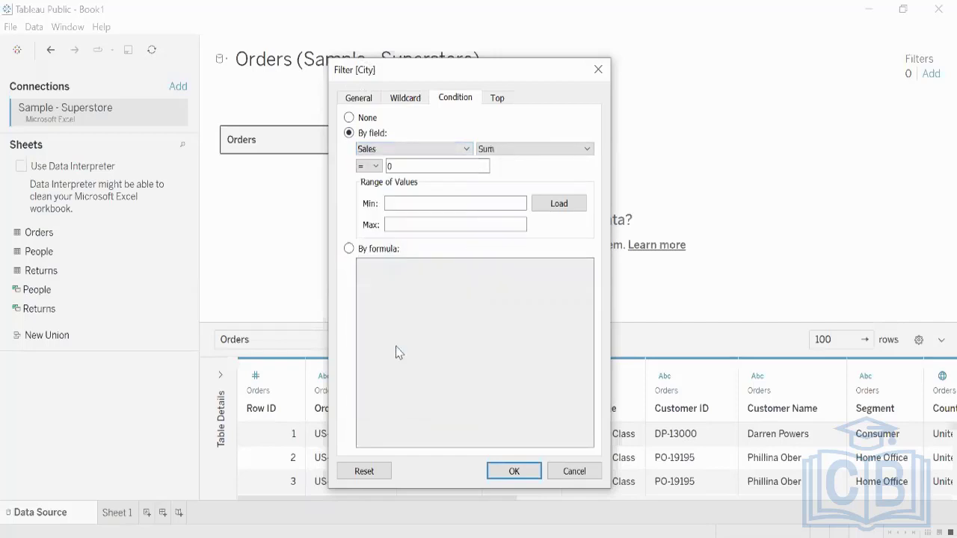
left_click(493, 153)
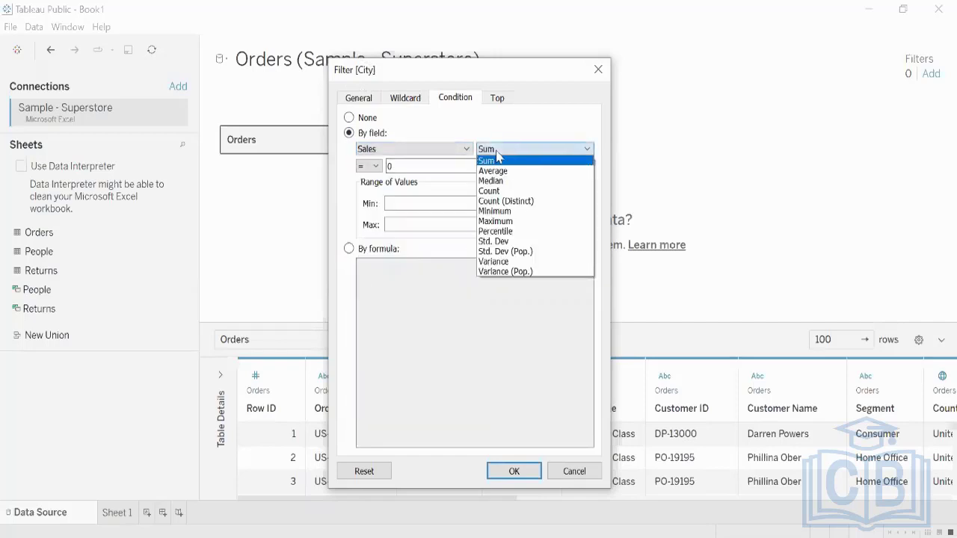
left_click(497, 158)
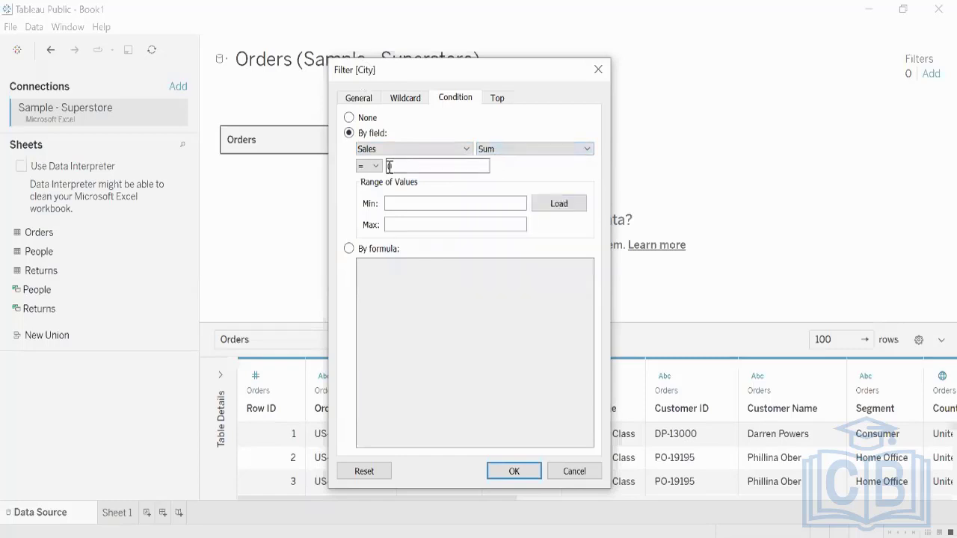
Step: Set the Sales condition to less than 200, consulting the Sales column in the Excel workbook, and apply the City filter
left_click(370, 166)
left_click(370, 197)
left_click(421, 166)
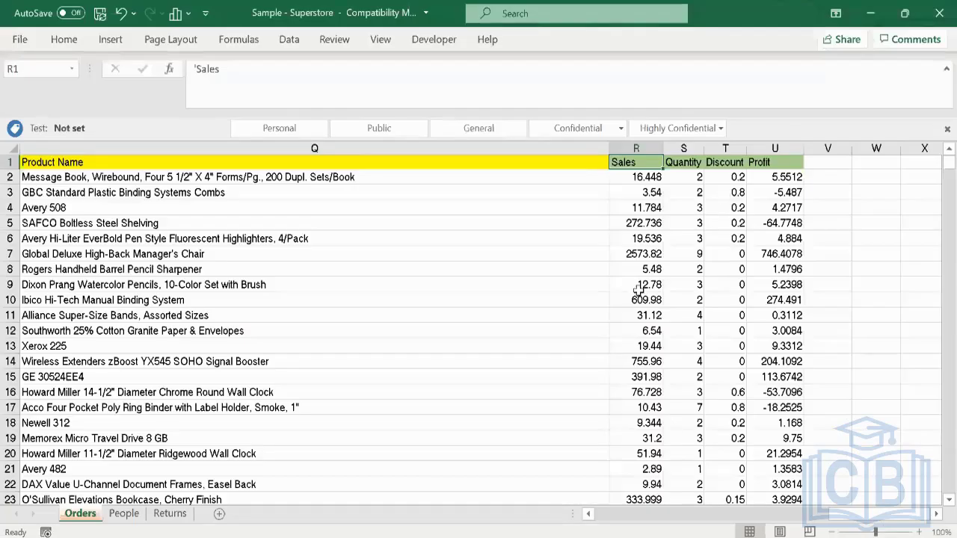
left_click(643, 226)
left_click(647, 178)
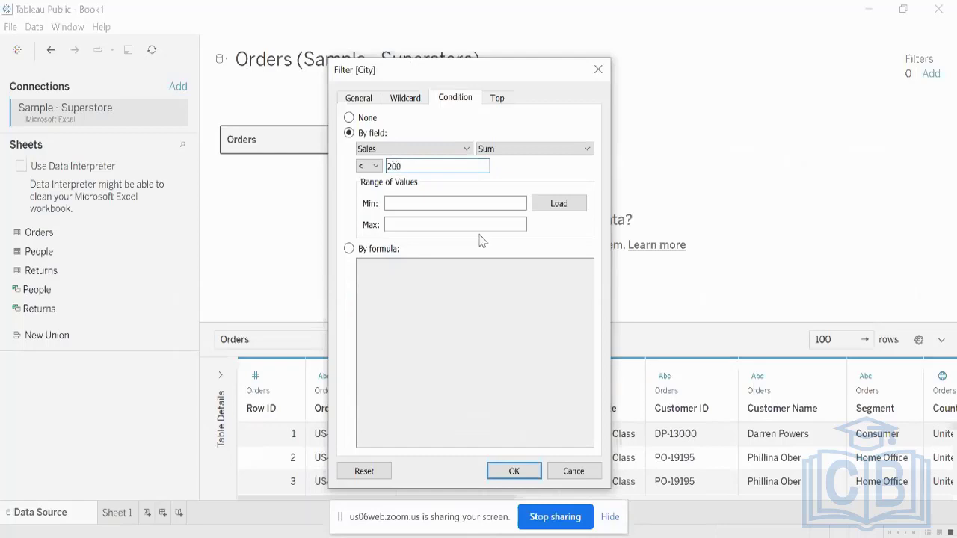
left_click(514, 471)
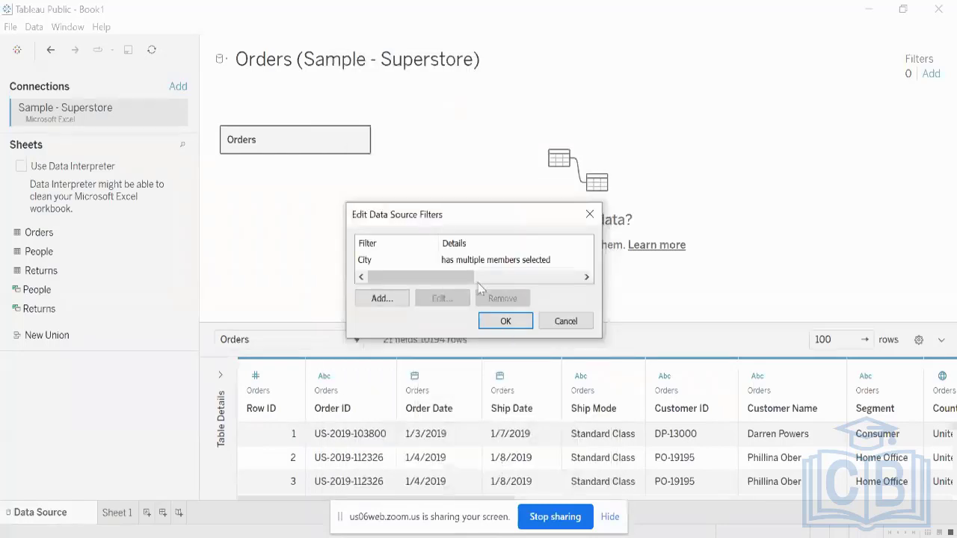
left_click(499, 320)
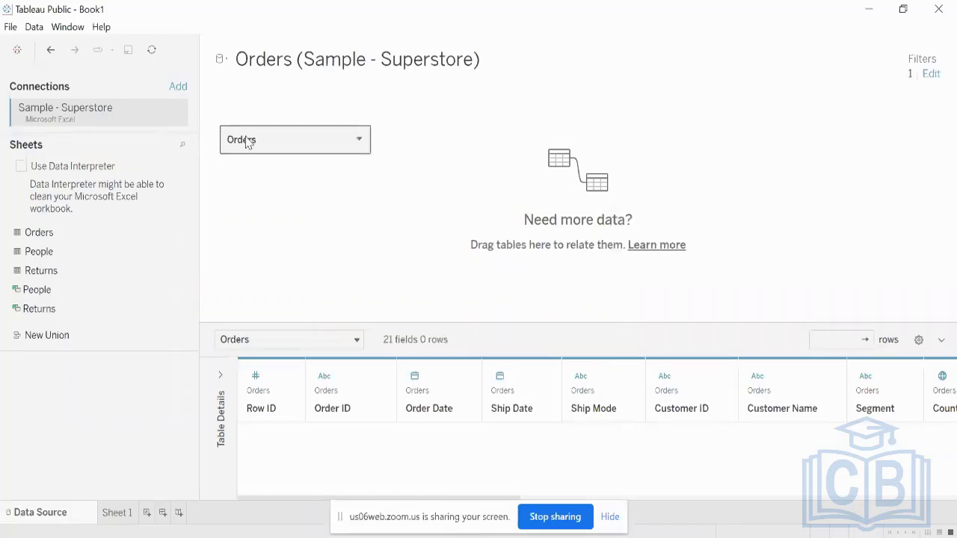
Step: Remove the existing City filter from the Orders data source filters
left_click(931, 74)
left_click(397, 263)
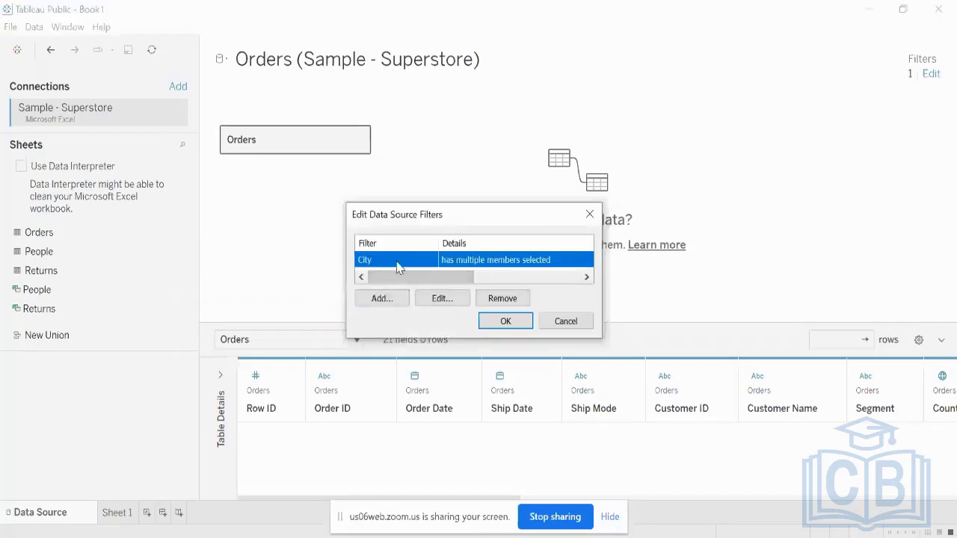
left_click(486, 301)
Step: Add a new City filter with a by-field condition on the count of Category equal to 0
left_click(389, 300)
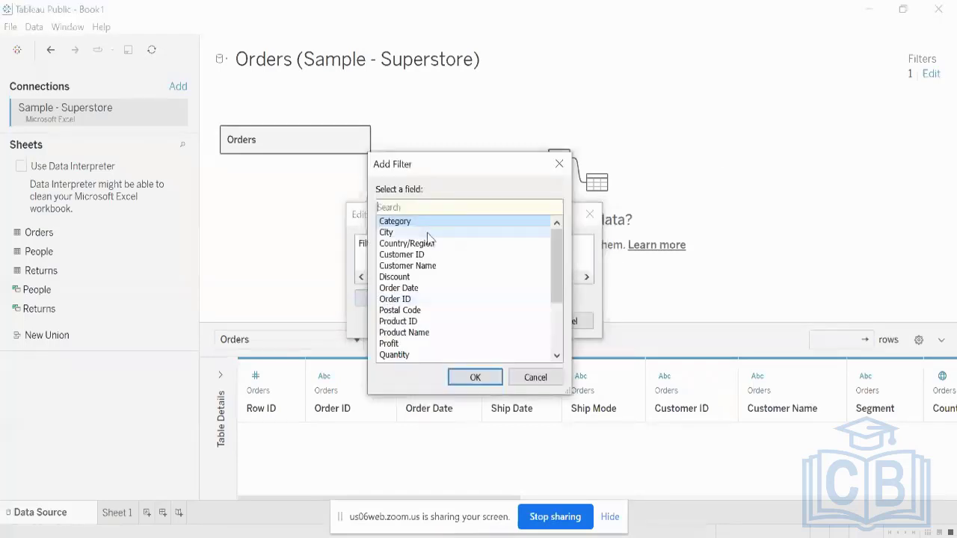
double_click(419, 233)
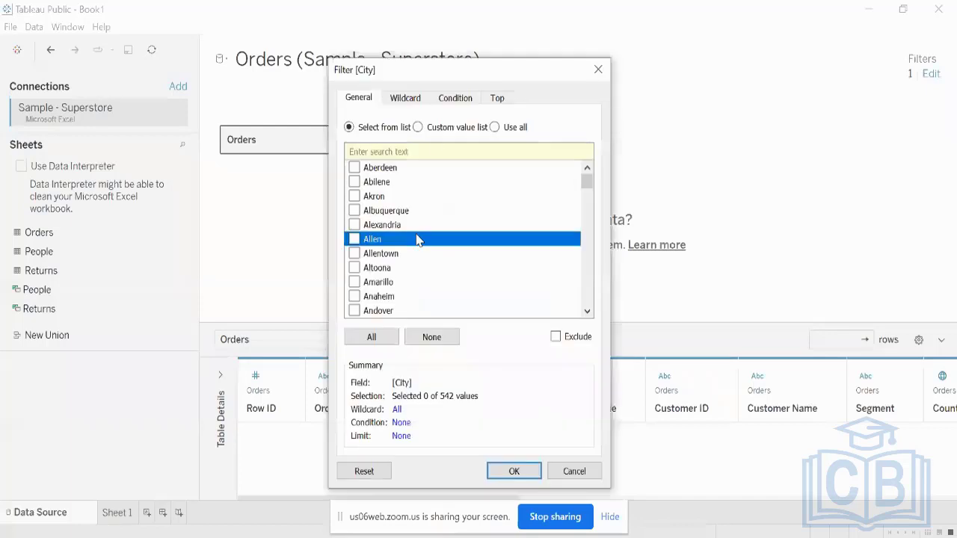
left_click(455, 98)
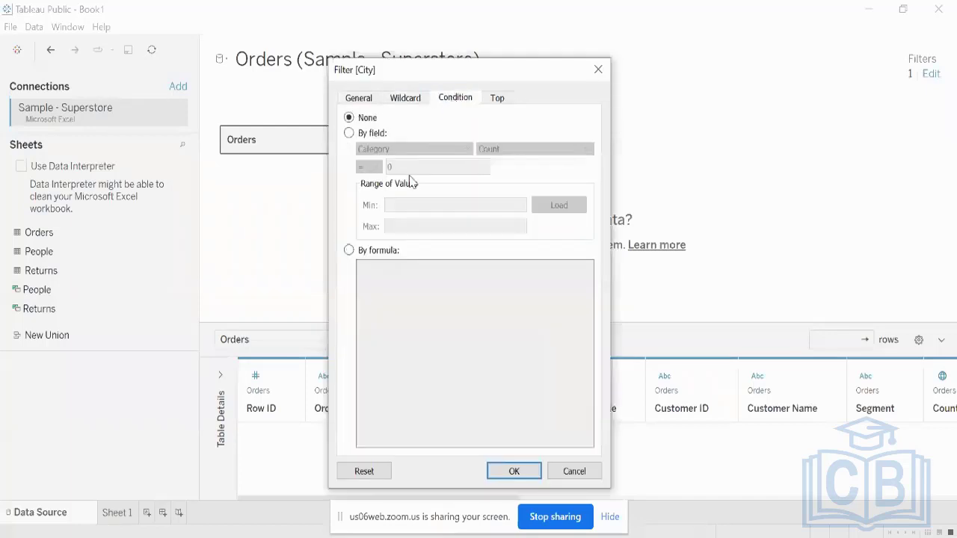
left_click(361, 136)
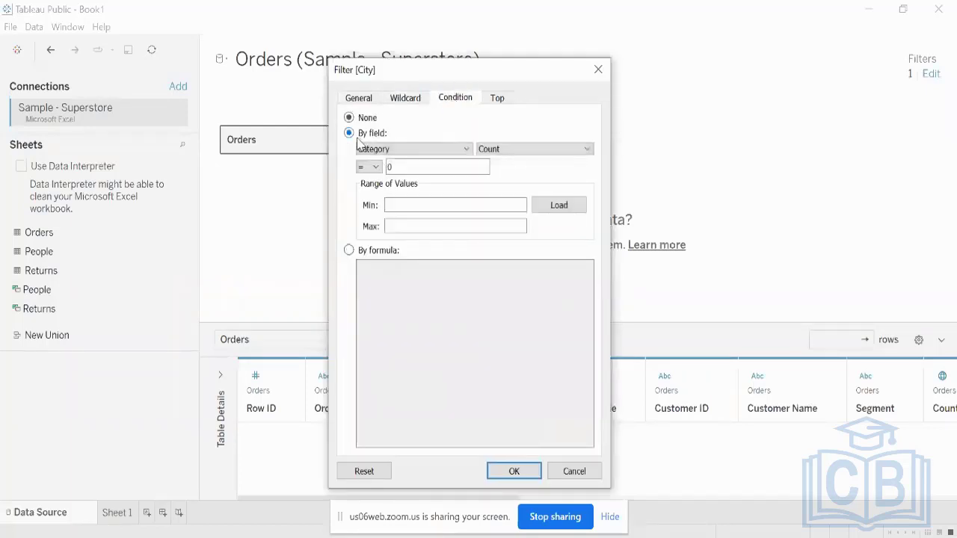
left_click(451, 148)
left_click(515, 149)
left_click(494, 149)
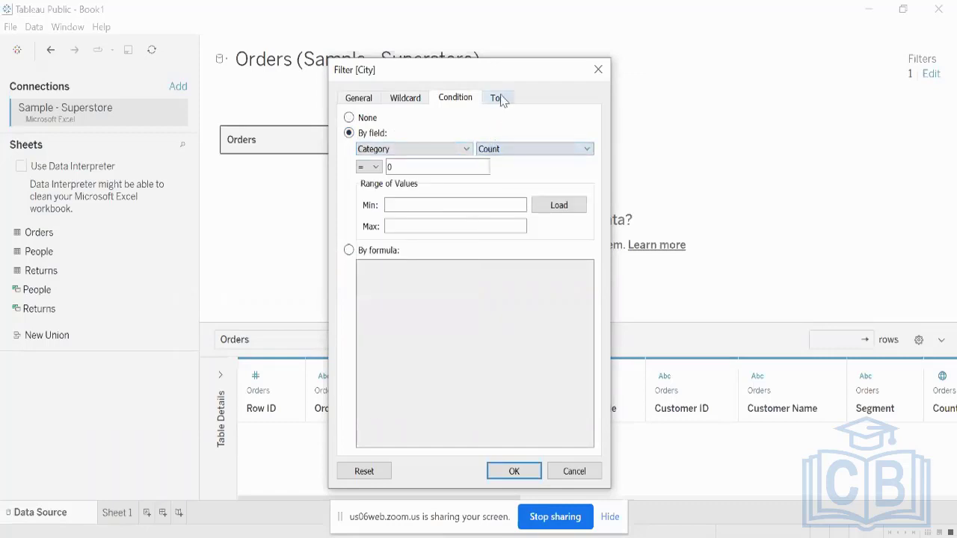
Step: Limit the City filter to the top 10 by count of Category, examining the field, aggregation and number options
left_click(500, 98)
left_click(349, 135)
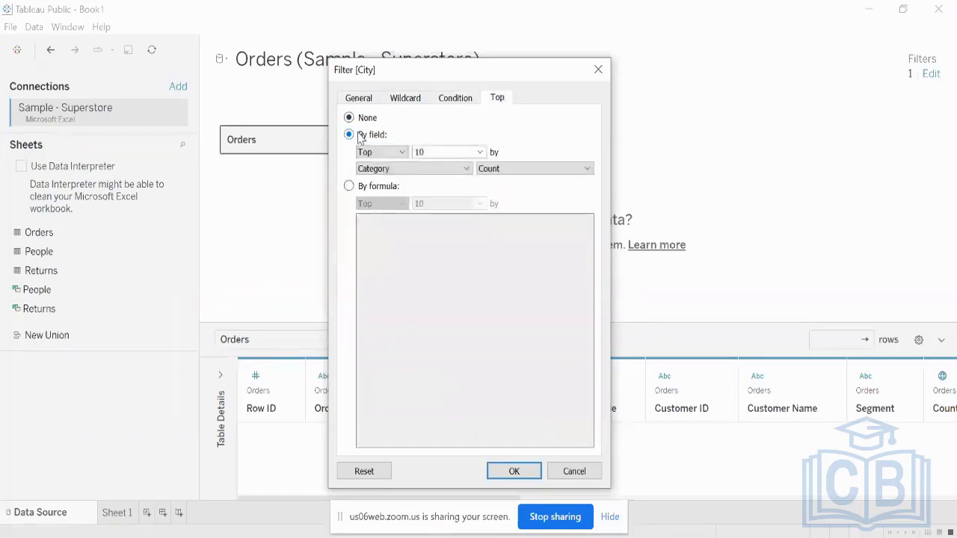
left_click(419, 169)
left_click(534, 168)
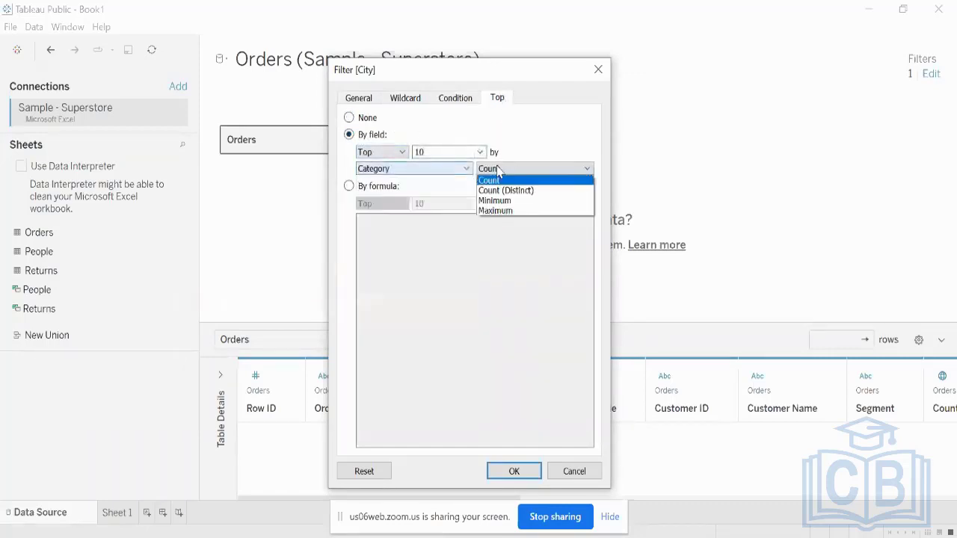
left_click(559, 145)
left_click(455, 151)
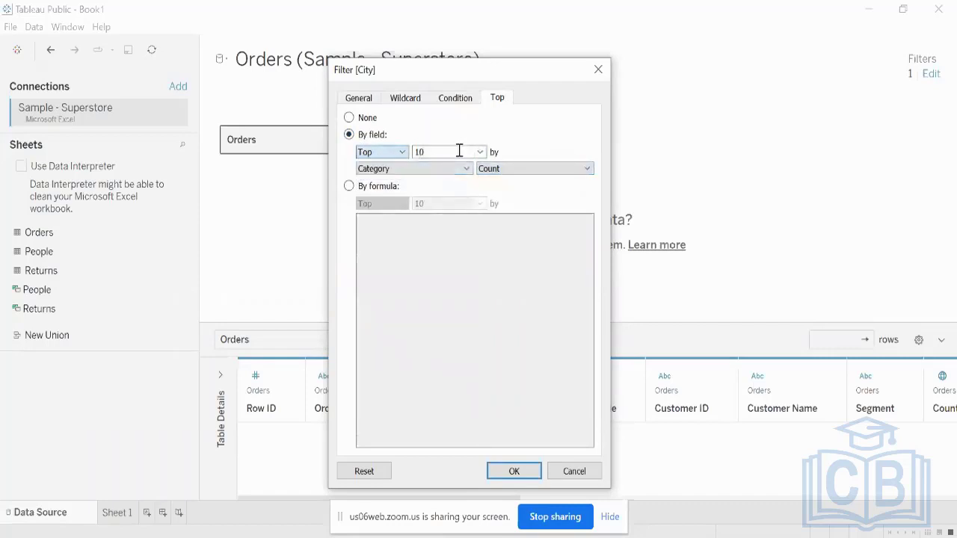
left_click(483, 153)
left_click(543, 139)
Step: Review the City filter's condition and general summary, and apply the filter
left_click(469, 101)
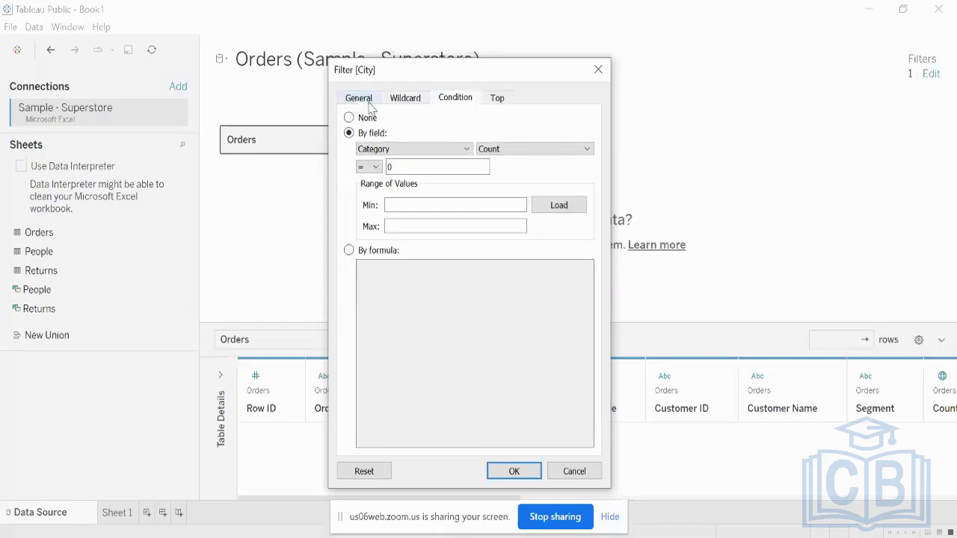
left_click(350, 100)
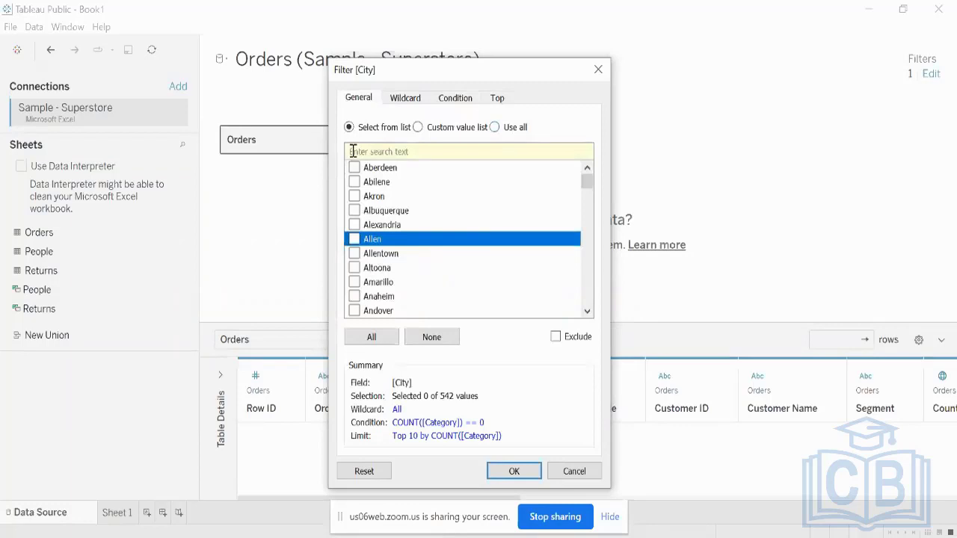
left_click(512, 470)
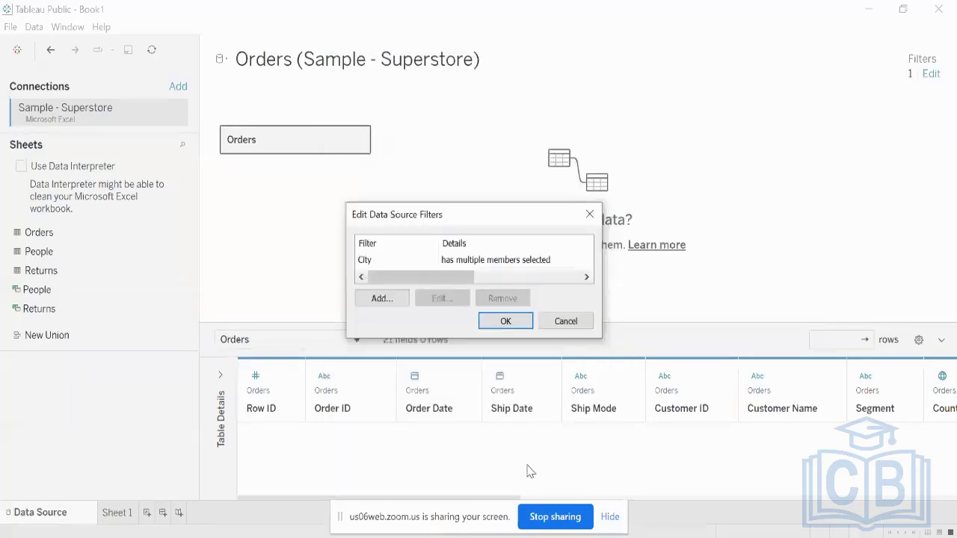
Step: Remove the City filter from the data source, apply the change and enlarge the canvas above the data grid
left_click(419, 262)
left_click(502, 299)
left_click(505, 320)
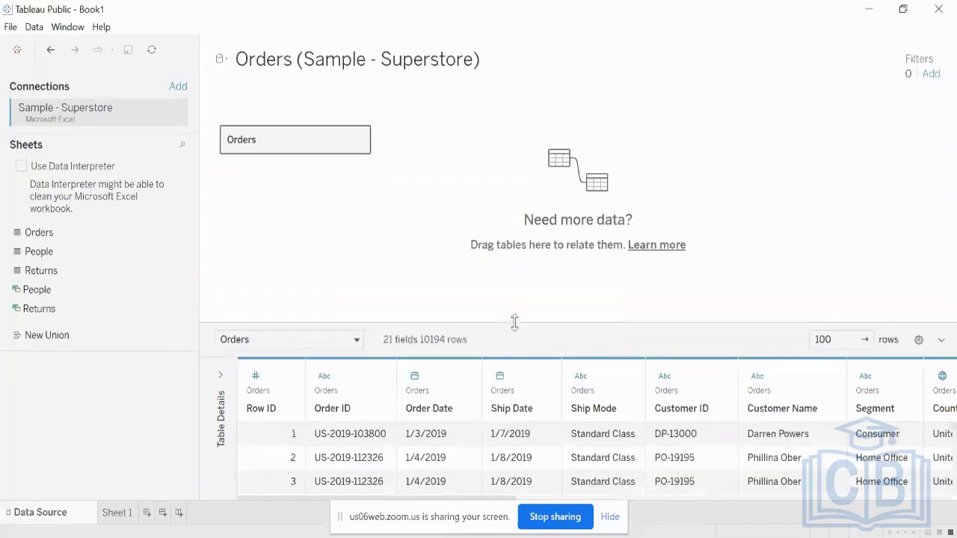
left_click_drag(512, 320, 521, 360)
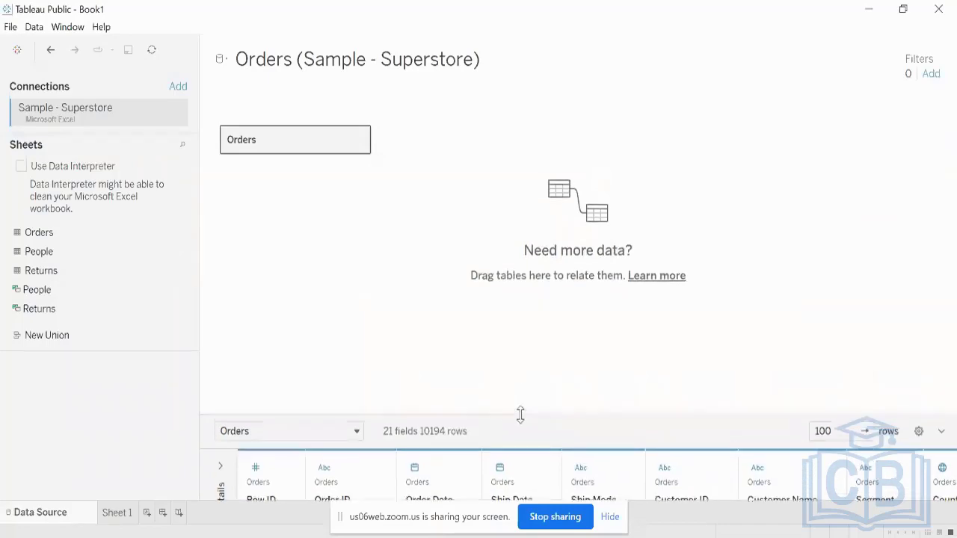